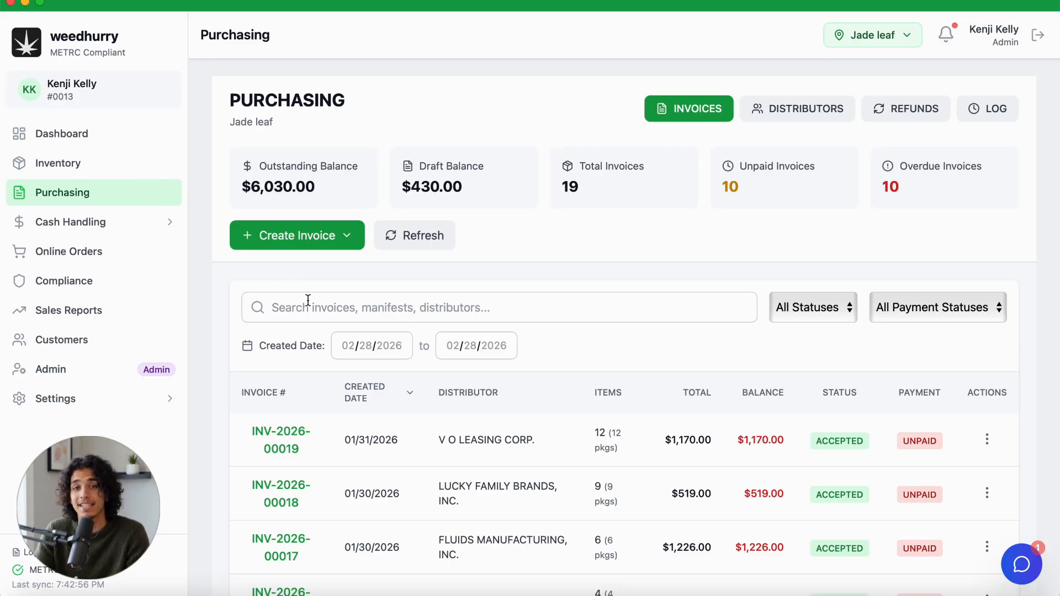
Step: Start creating a purchasing invoice by importing it from METRC transfers
scroll(335, 486, "down", 5)
scroll(335, 486, "down", 4)
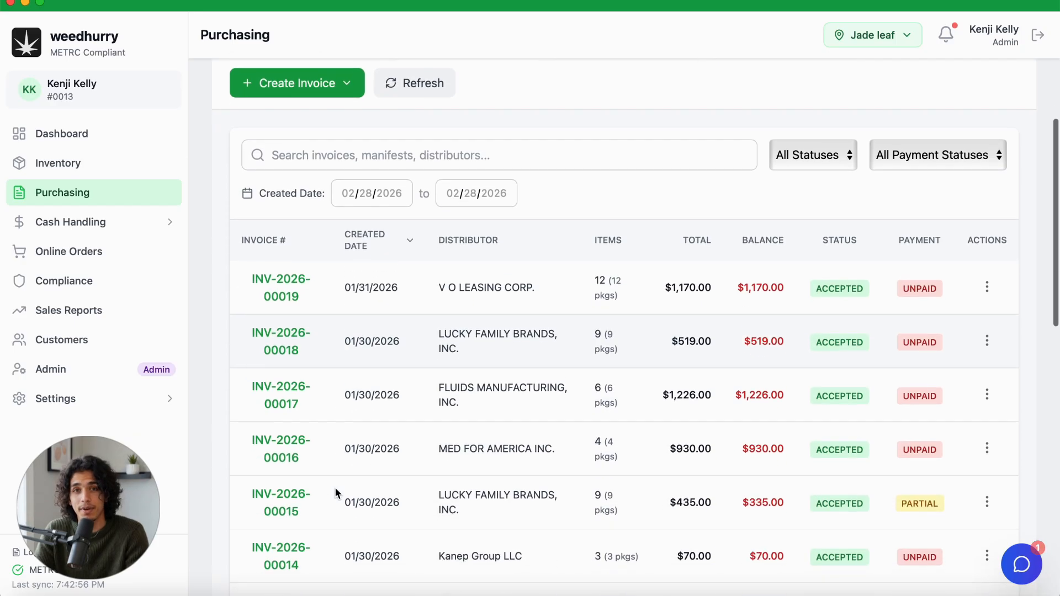
scroll(334, 487, "up", 9)
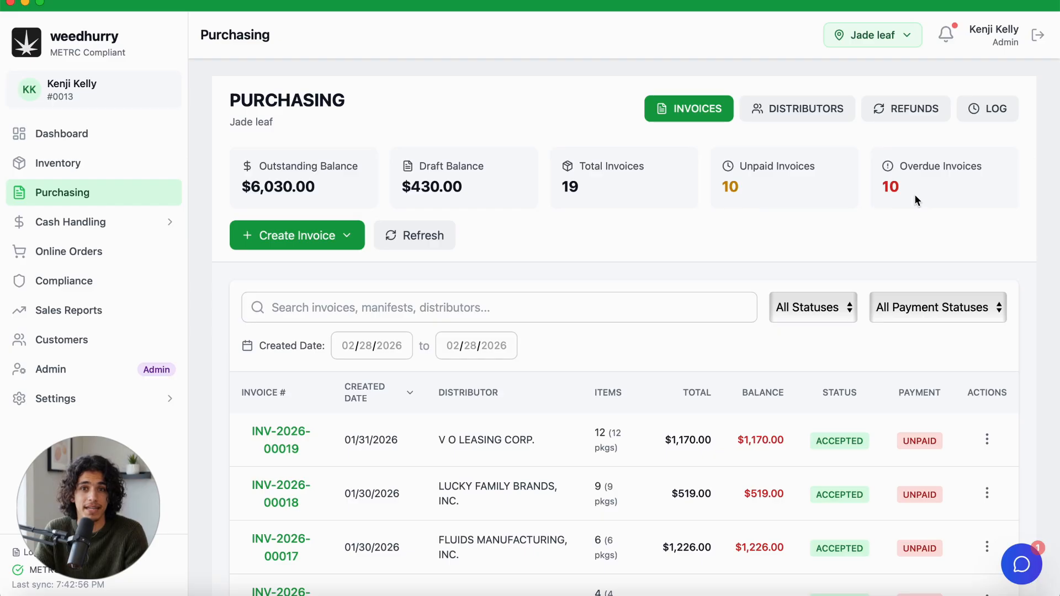
left_click(343, 239)
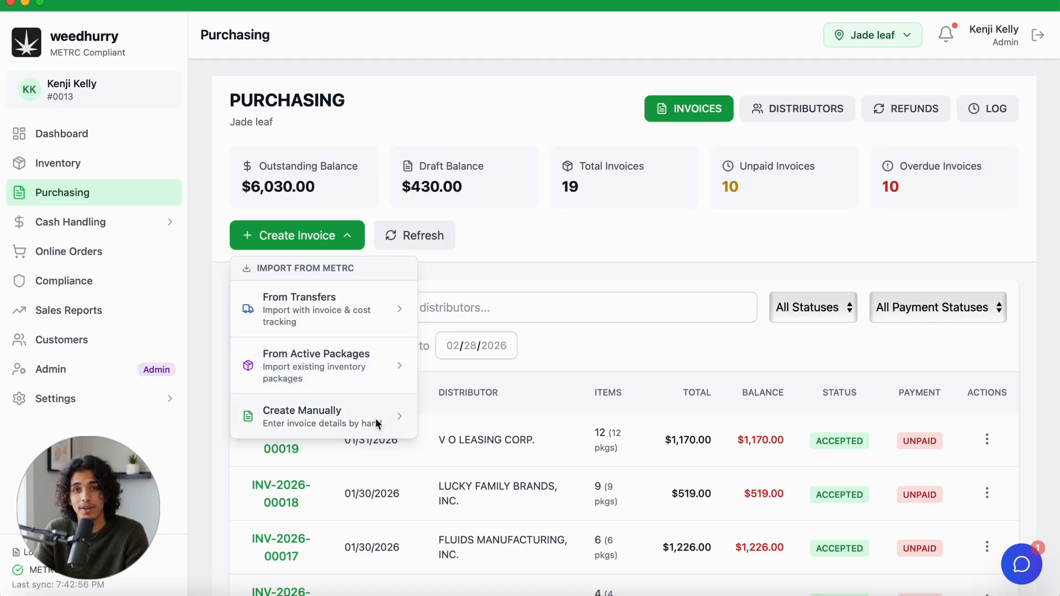
left_click(390, 314)
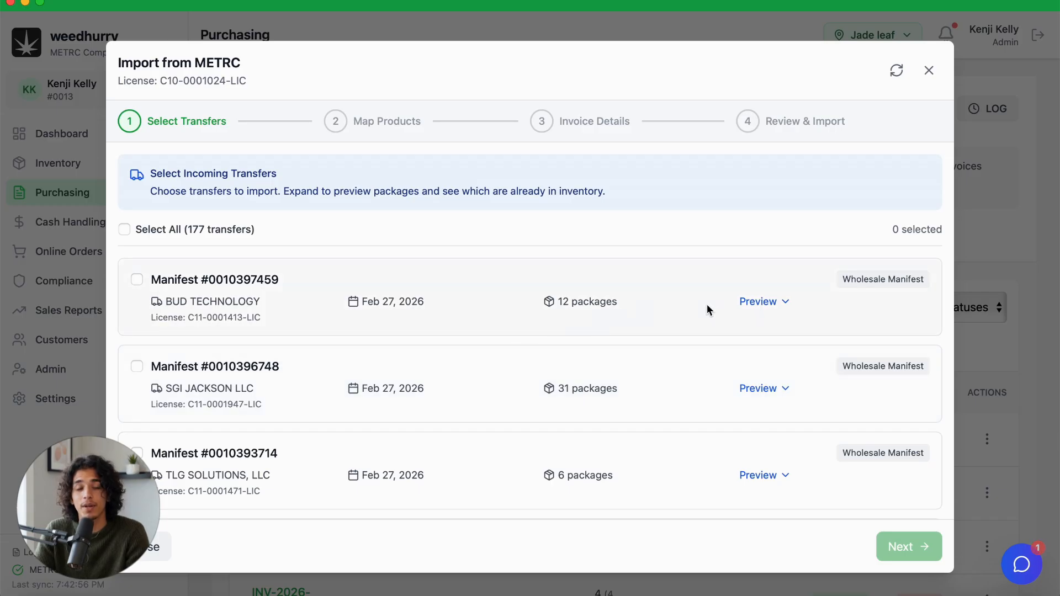
Step: Preview the packages included in the incoming BUD TECHNOLOGY transfer
left_click(765, 303)
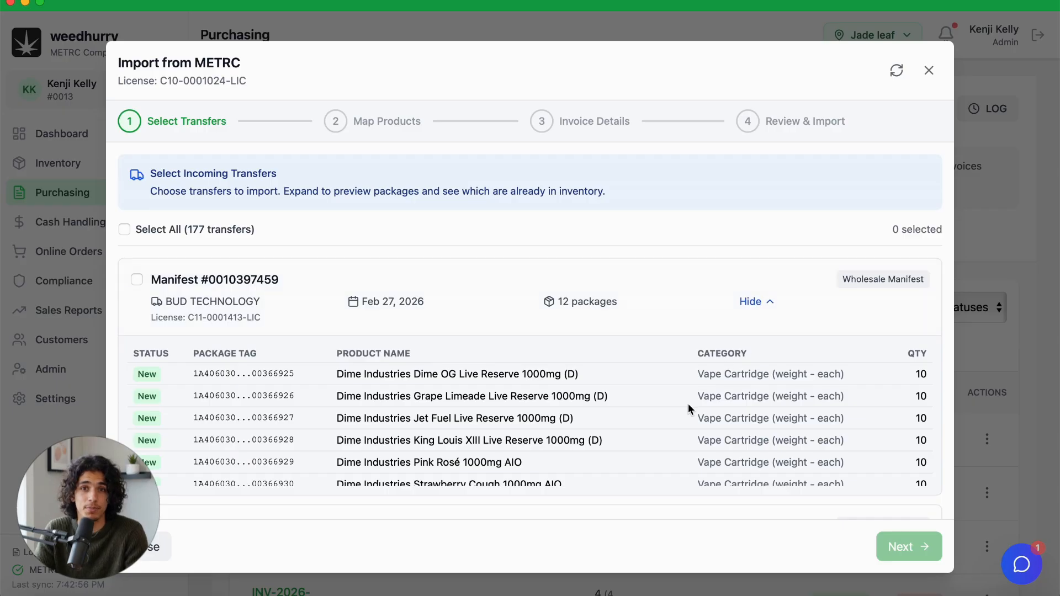
scroll(641, 465, "down", 5)
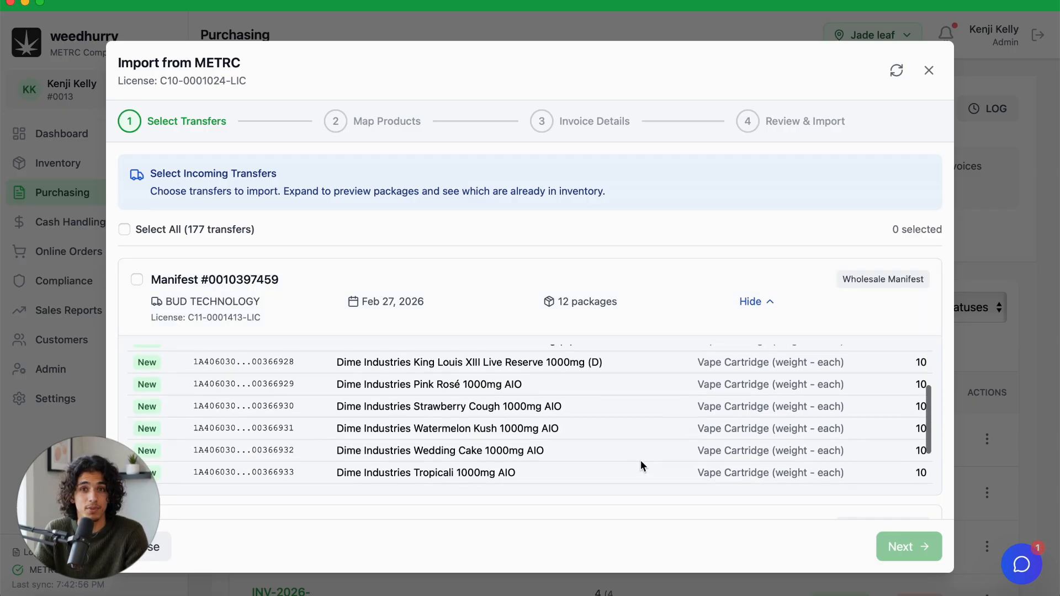
scroll(640, 463, "down", 5)
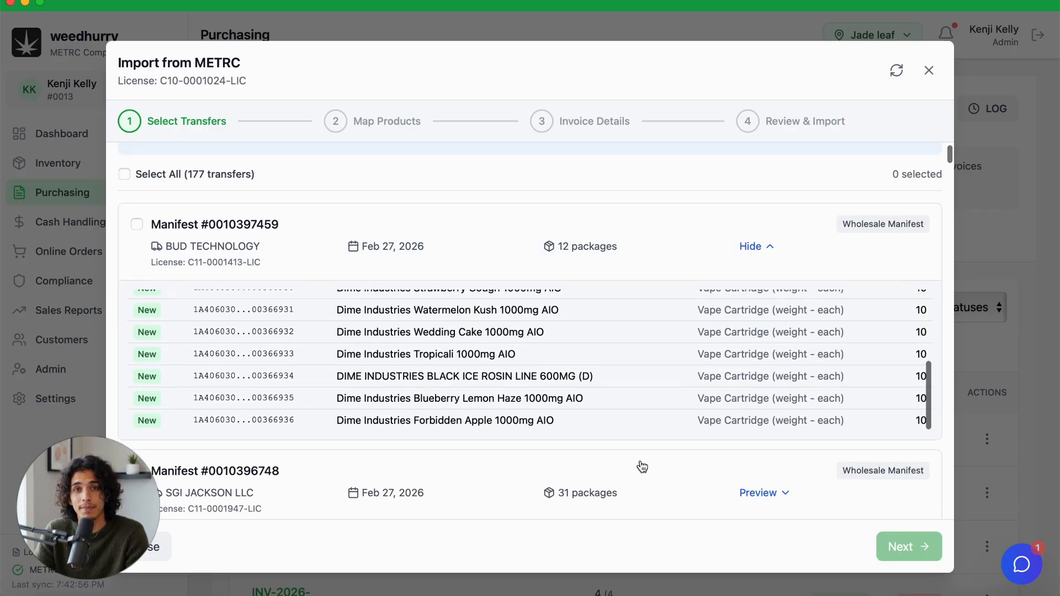
Step: Preview the packages of the TLG SOLUTIONS, LLC transfer, then select that transfer and continue to product mapping
scroll(640, 465, "down", 5)
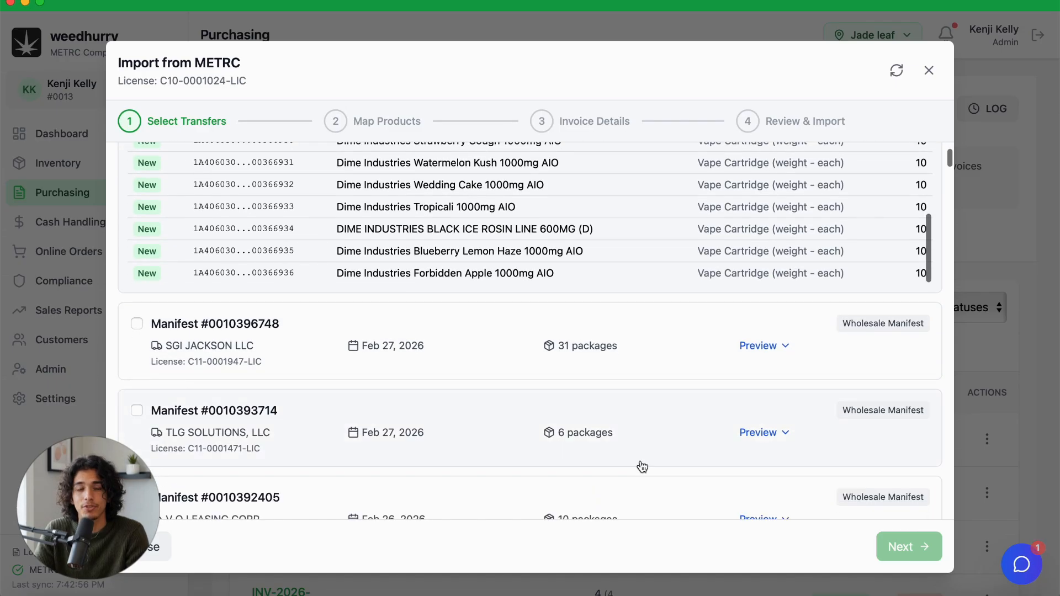
scroll(642, 467, "down", 2)
left_click(768, 311)
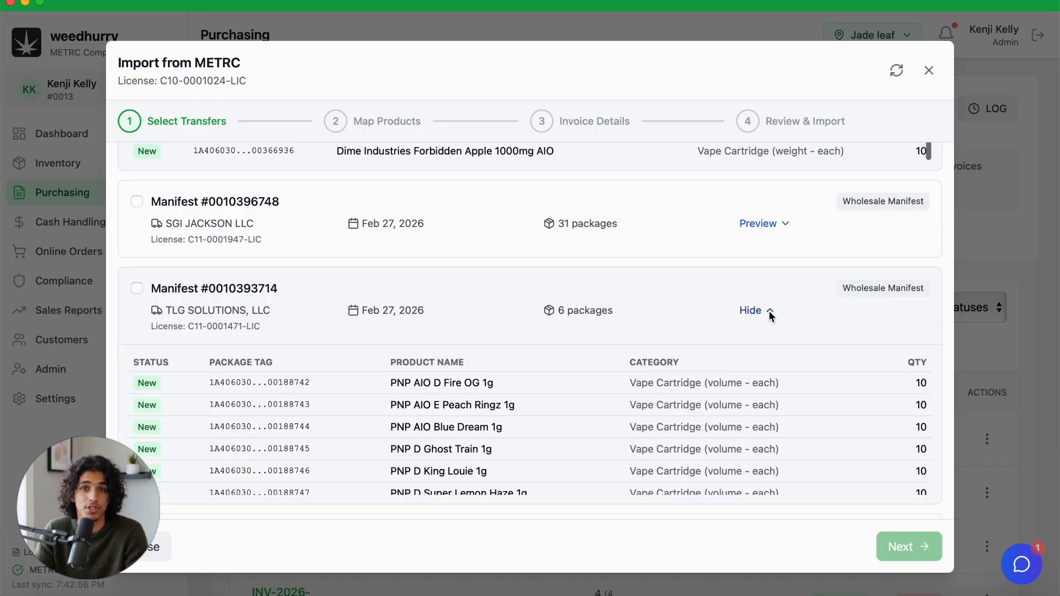
scroll(671, 427, "down", 3)
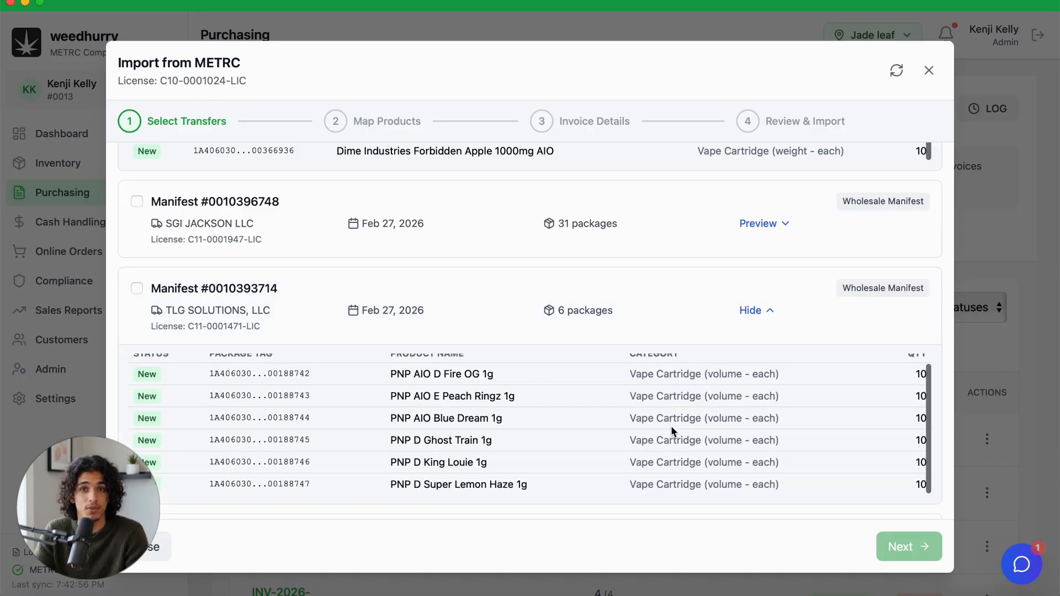
scroll(670, 428, "down", 2)
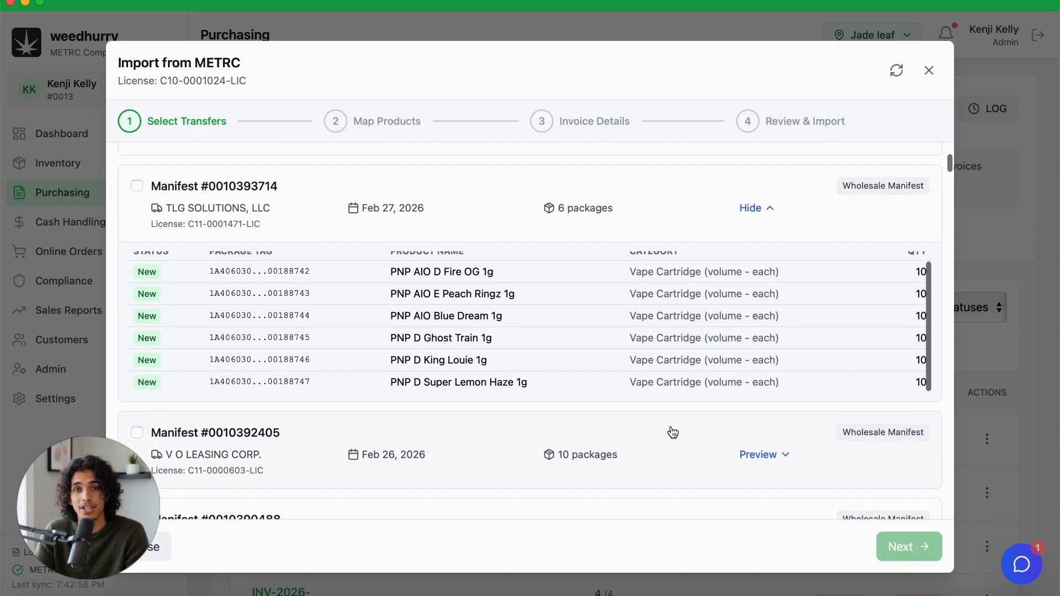
scroll(669, 347, "up", 1)
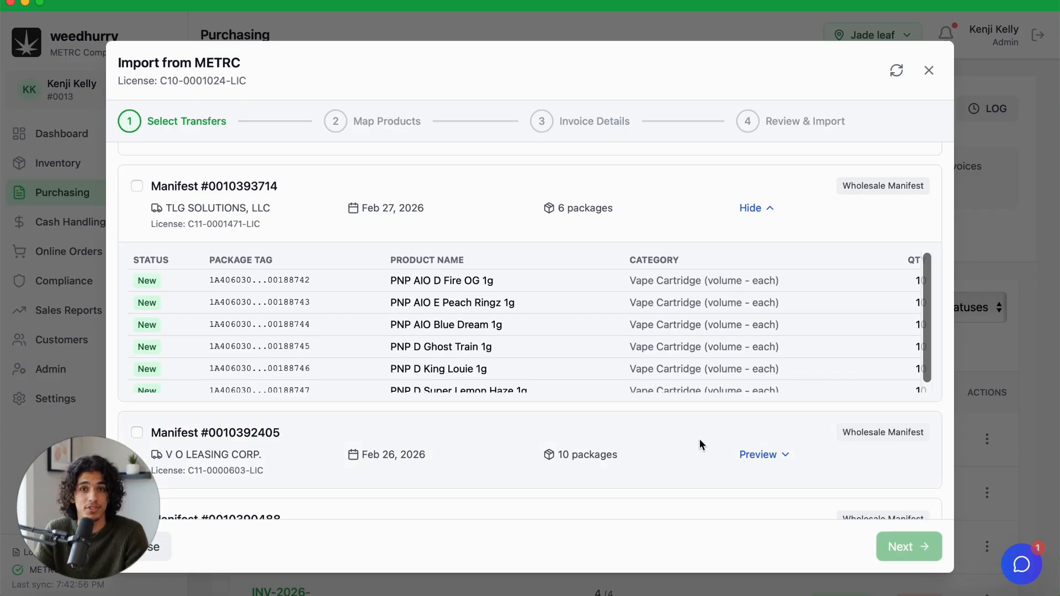
left_click(137, 187)
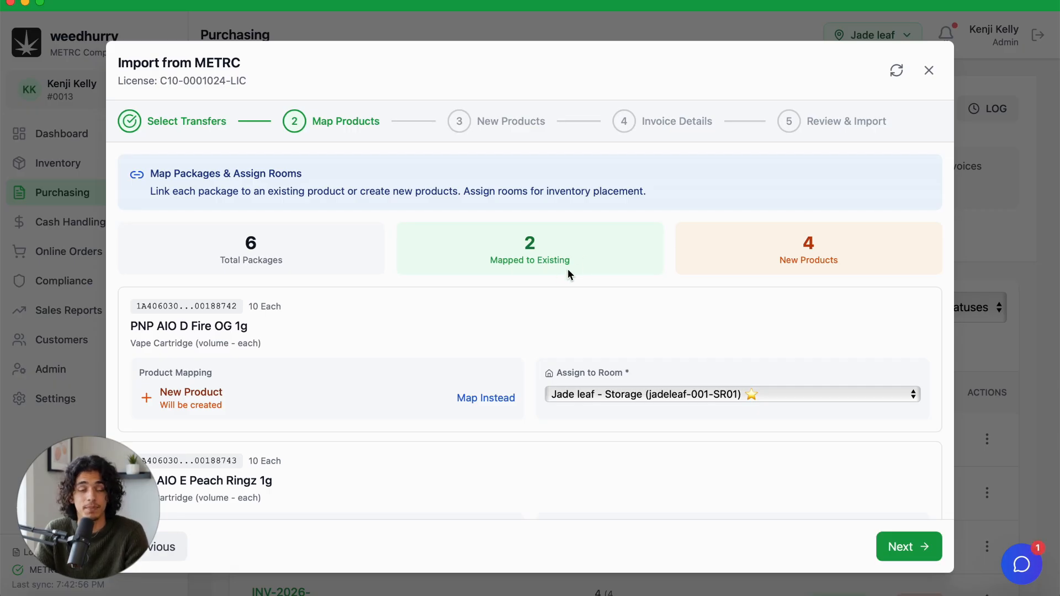
Step: Review the package mappings and browse the existing products available for mapping PNP D Ghost Train 1g, leaving it as a new product
scroll(541, 328, "down", 5)
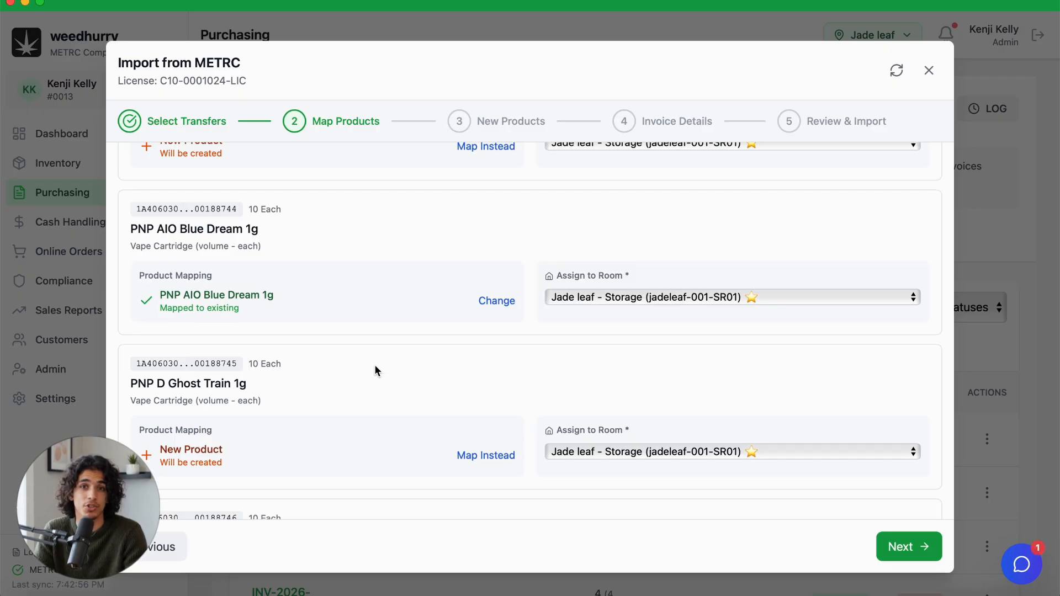
scroll(375, 369, "down", 3)
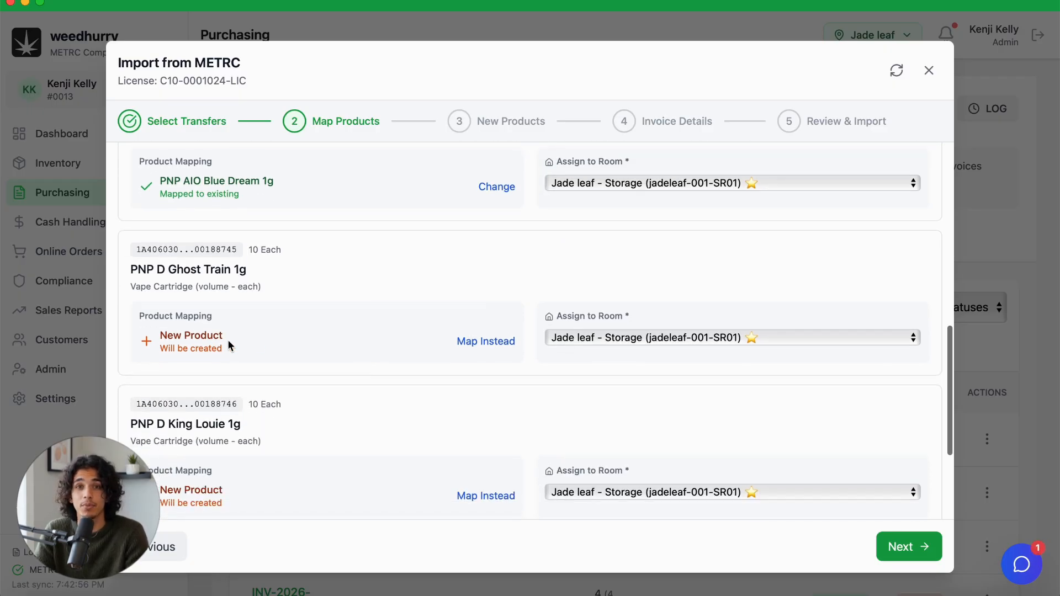
left_click(489, 343)
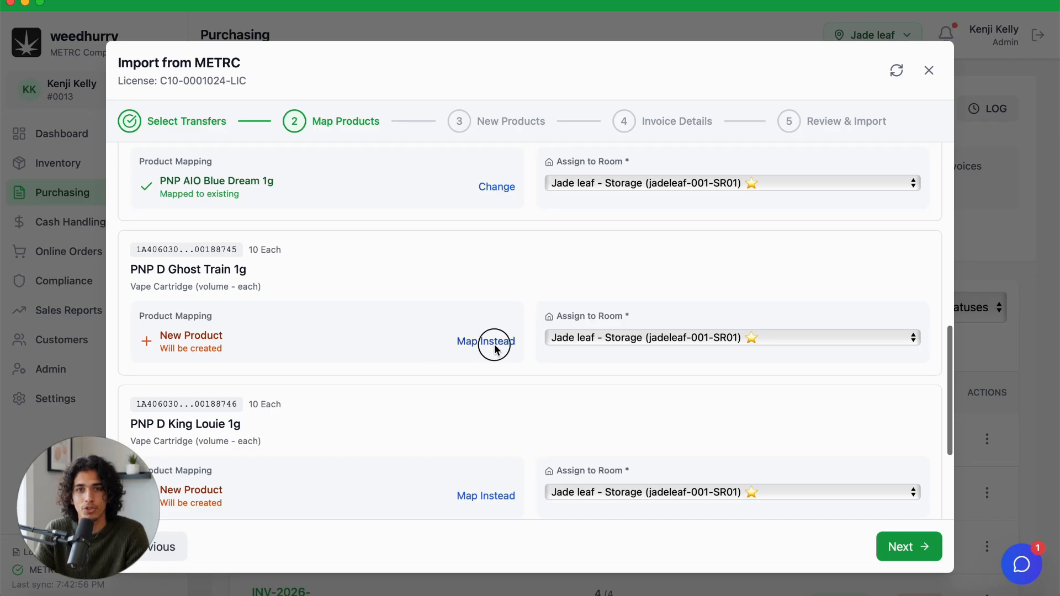
scroll(488, 355, "down", 5)
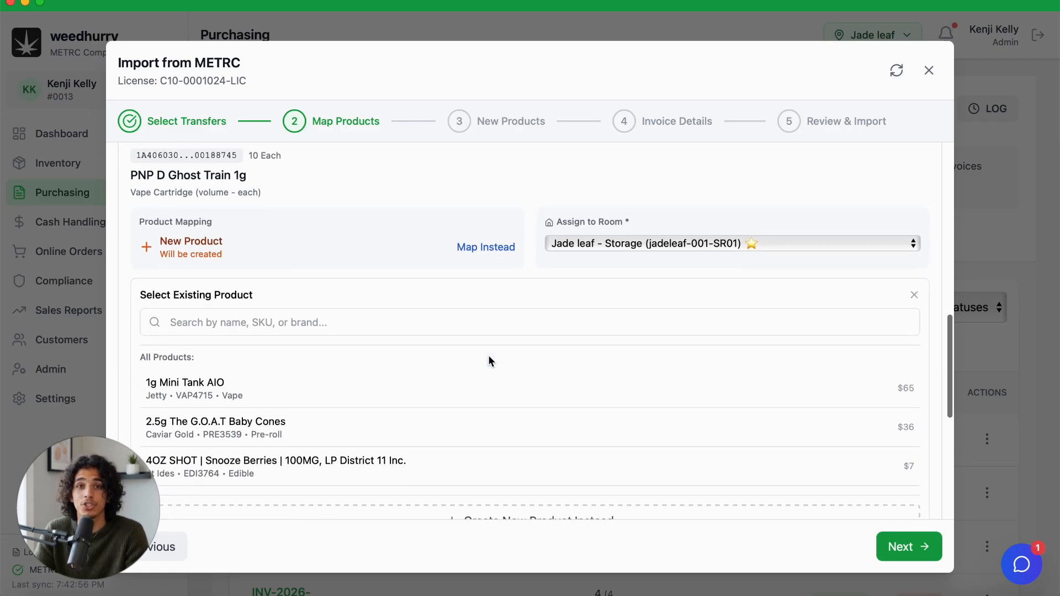
scroll(488, 362, "down", 1)
scroll(488, 362, "up", 3)
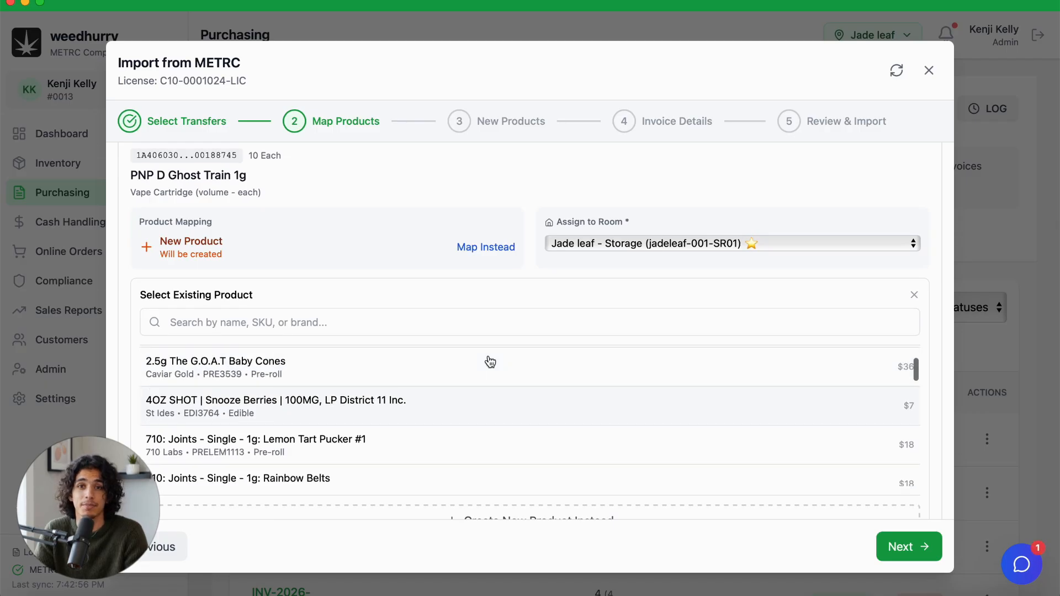
left_click(913, 295)
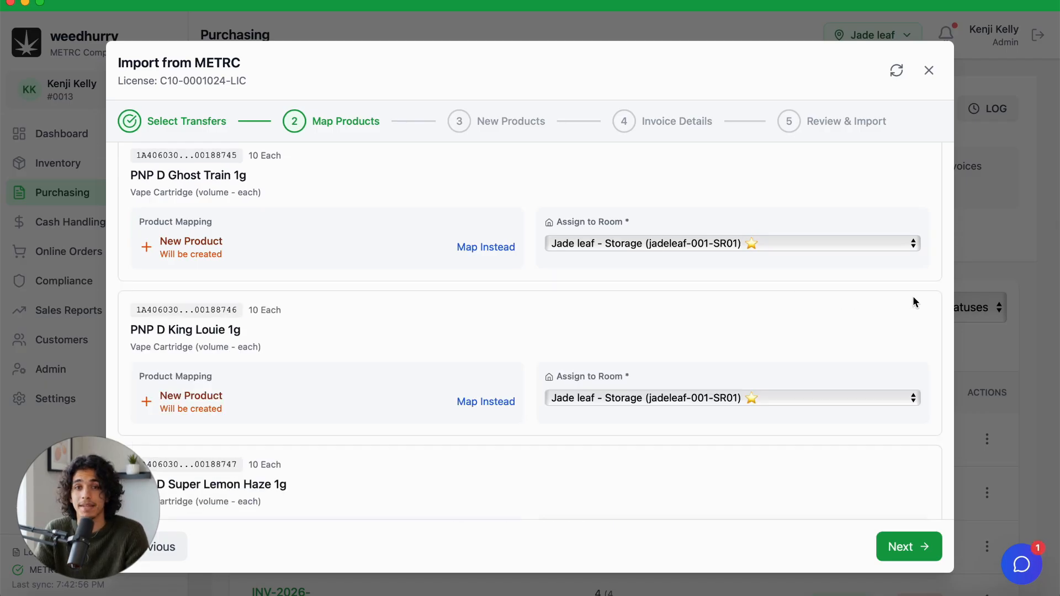
Step: Assign PNP D Ghost Train 1g to the room Jade leaf - Storage (jadeleaf-001-SR01) and continue to the new product details
left_click(770, 243)
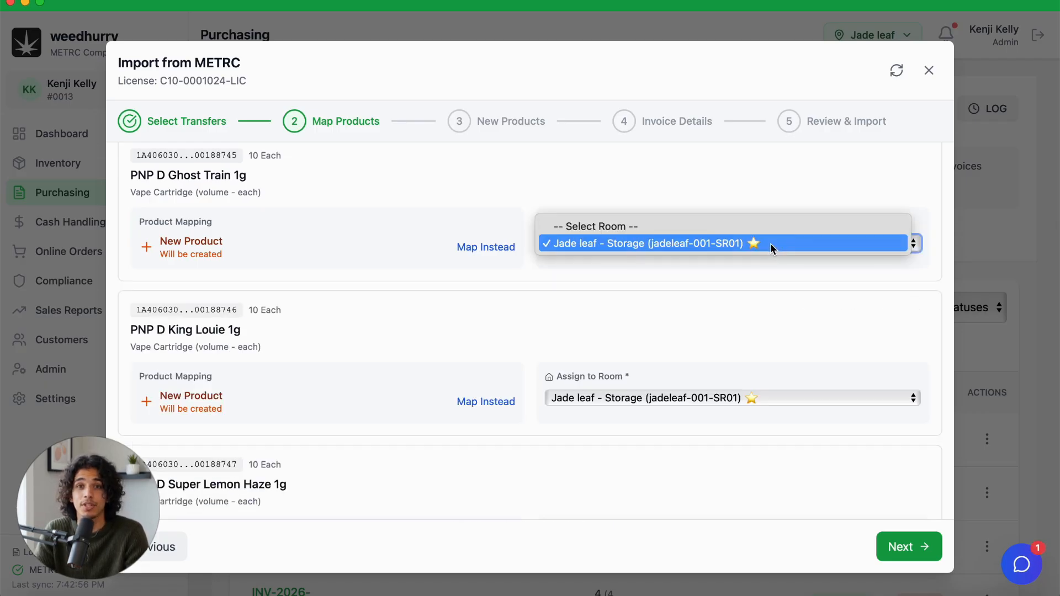
left_click(770, 243)
left_click(723, 312)
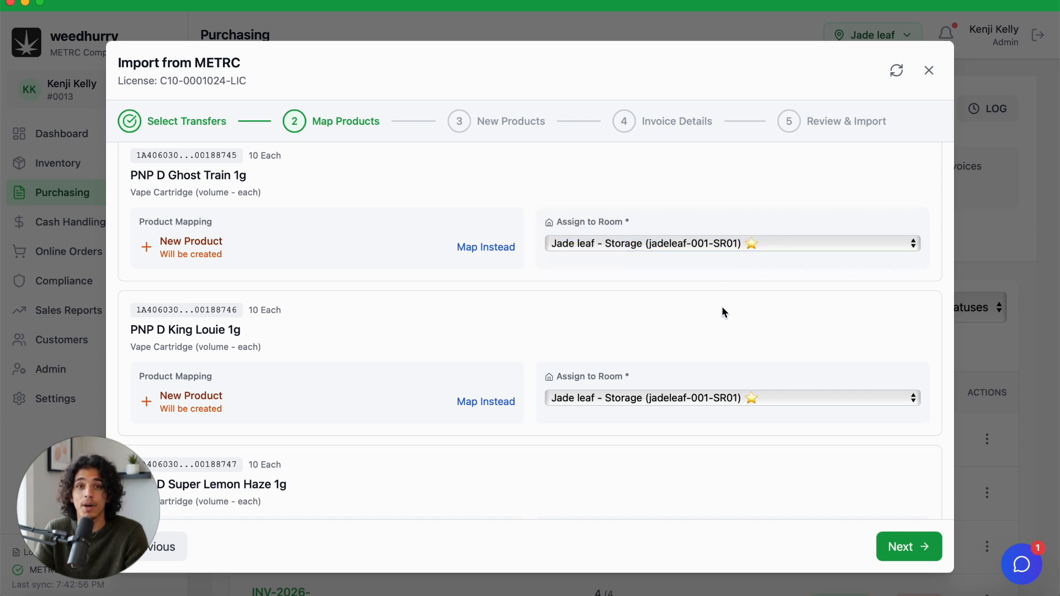
scroll(722, 311, "down", 3)
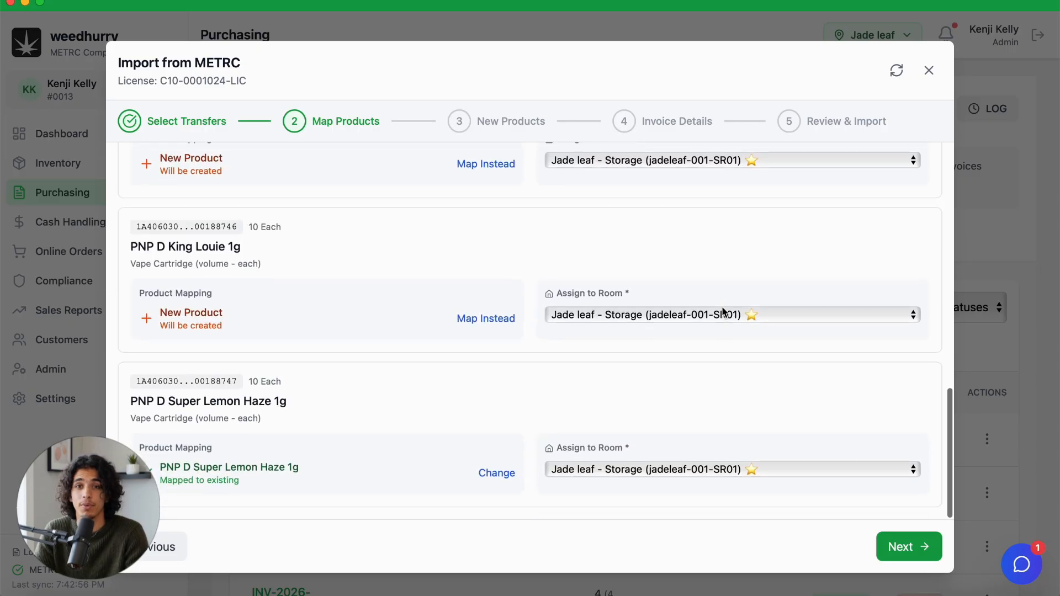
left_click(906, 548)
Step: Set the brand to Plug & Play for all new products in bulk
scroll(745, 385, "up", 5)
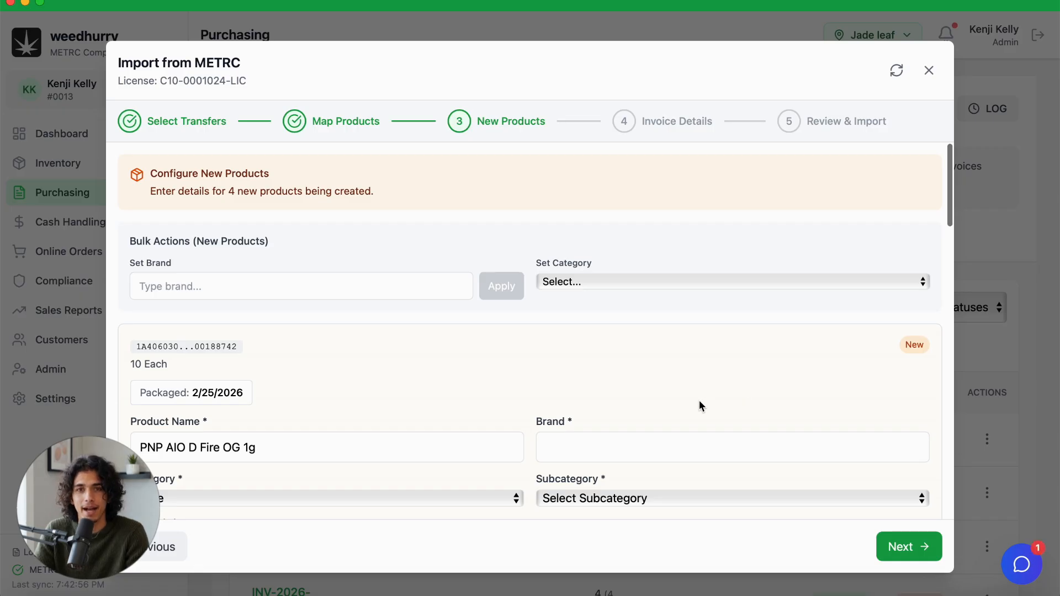
scroll(698, 405, "down", 5)
scroll(698, 403, "down", 1)
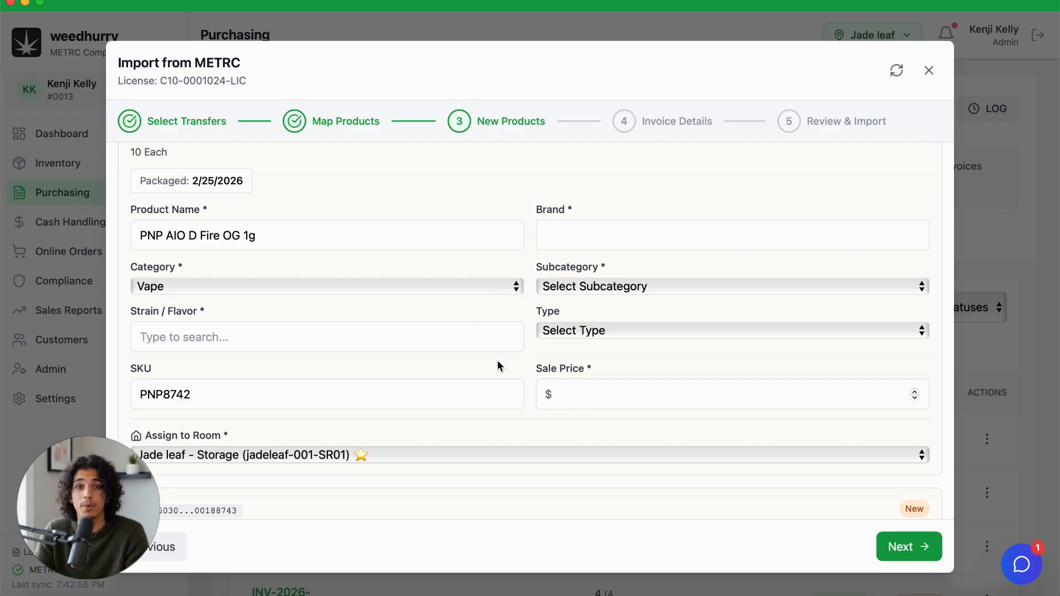
scroll(498, 362, "up", 4)
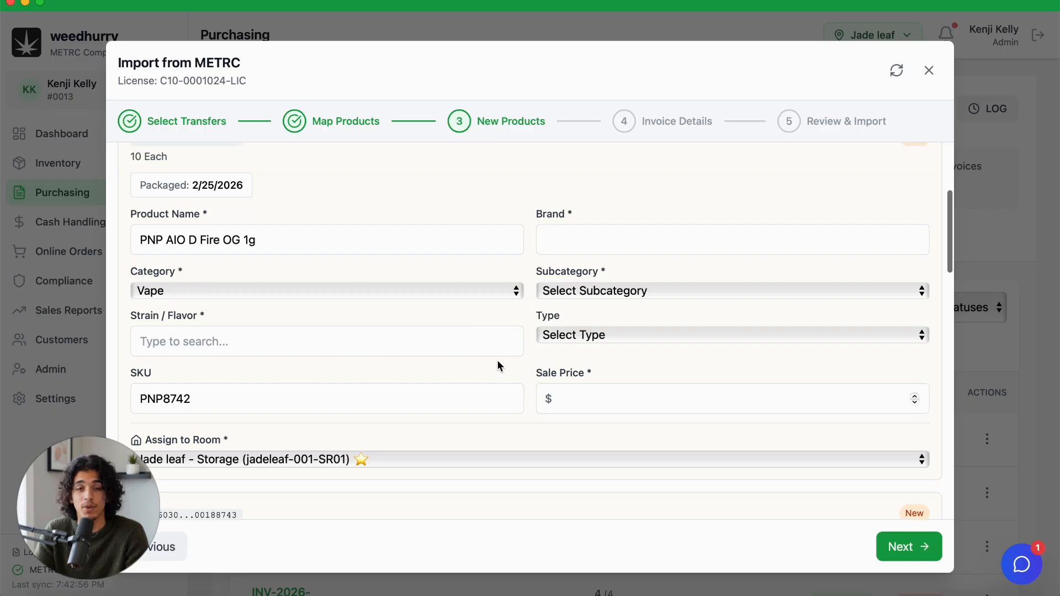
scroll(497, 364, "up", 3)
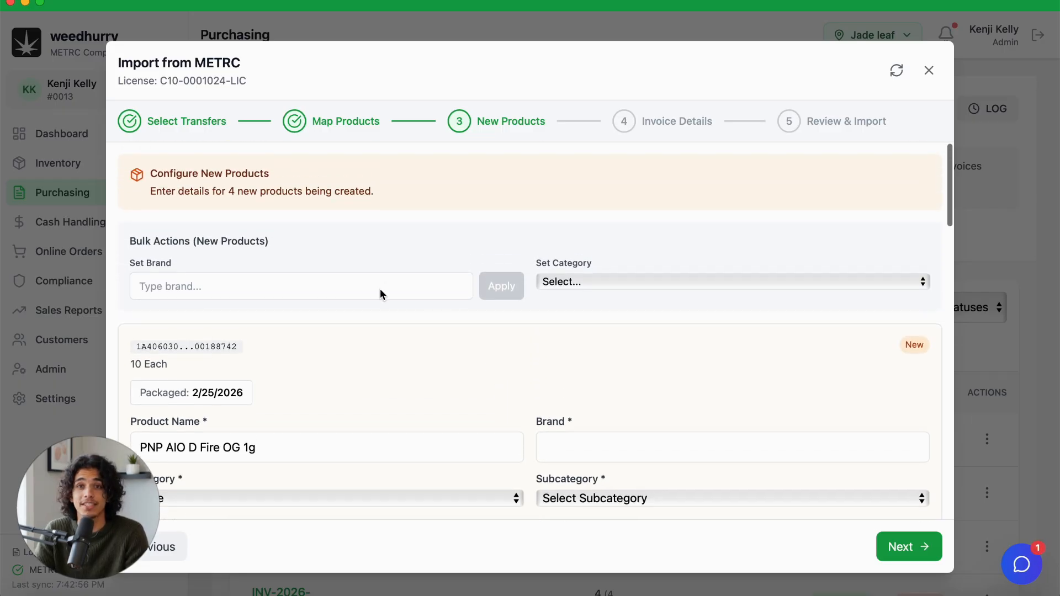
left_click(380, 289)
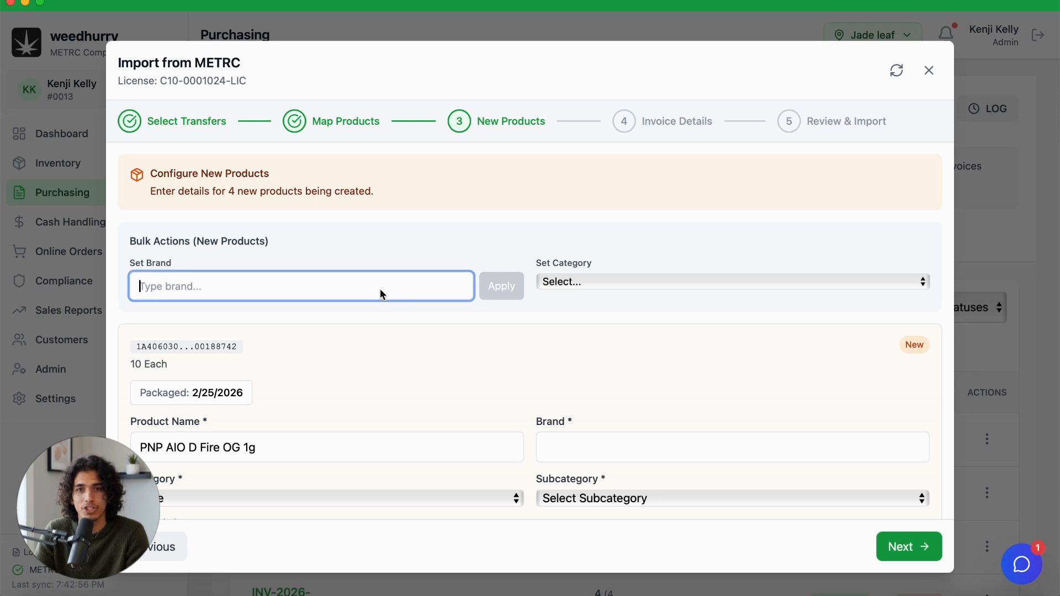
type("Plug")
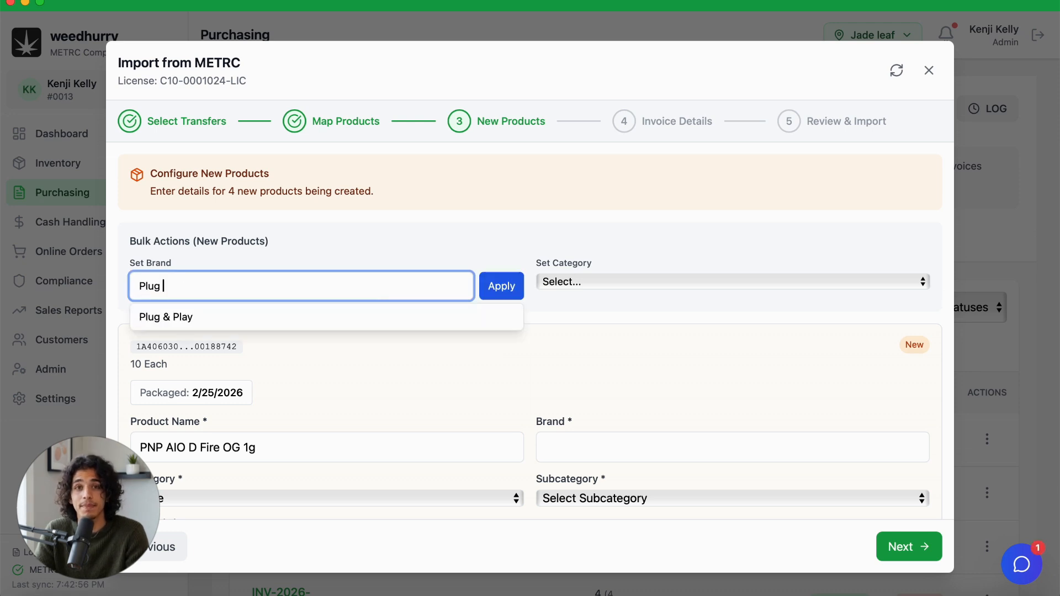
left_click(362, 325)
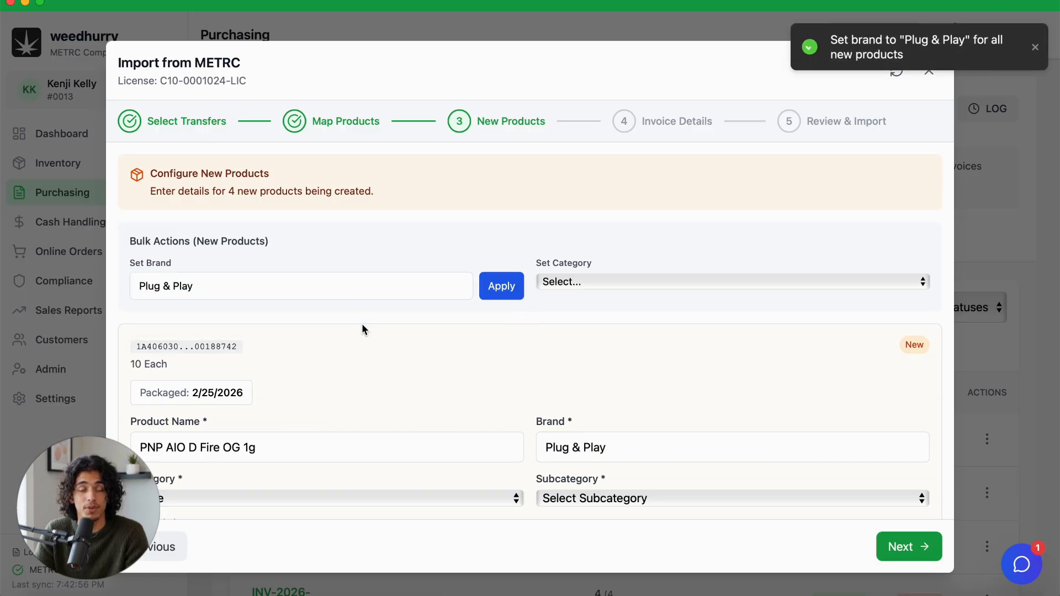
Step: Set the strain of the new product PNP AIO D Fire OG 1g to Fire OG (IND)
scroll(447, 354, "down", 2)
scroll(447, 356, "down", 5)
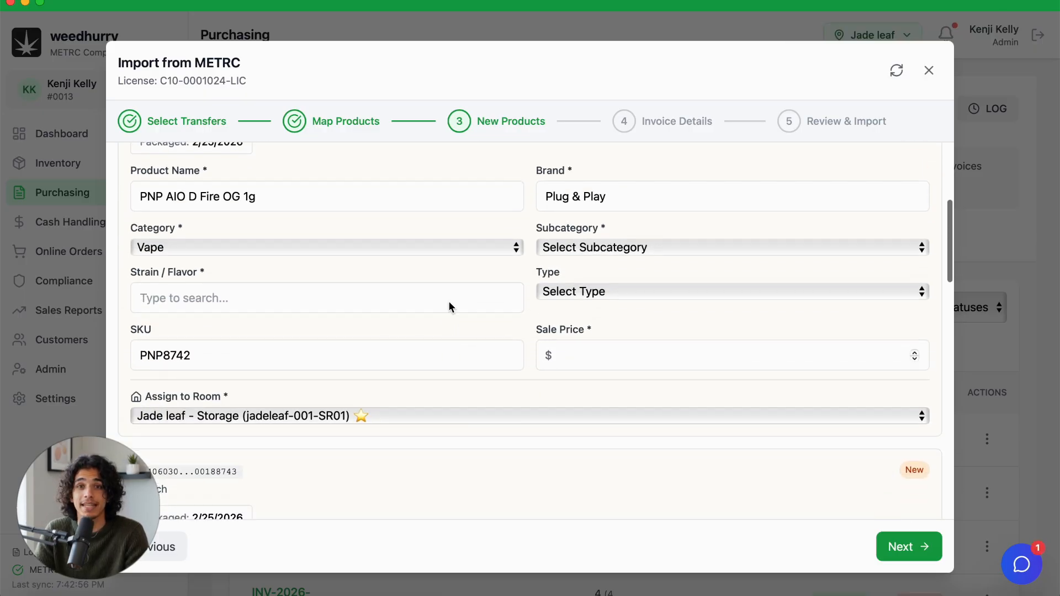
left_click(449, 303)
type("Fi")
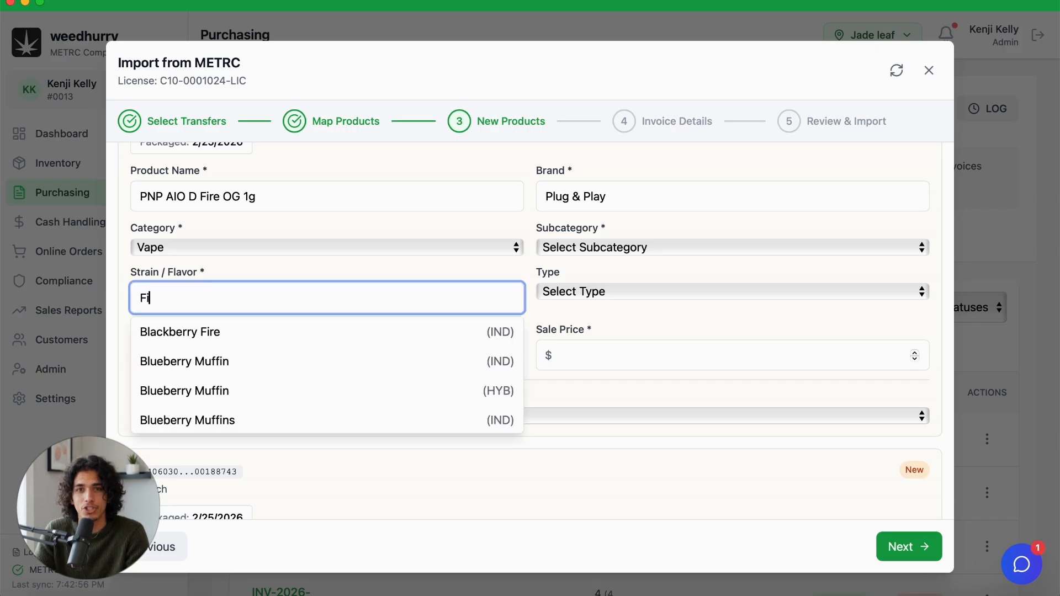
type("re OG")
left_click(414, 333)
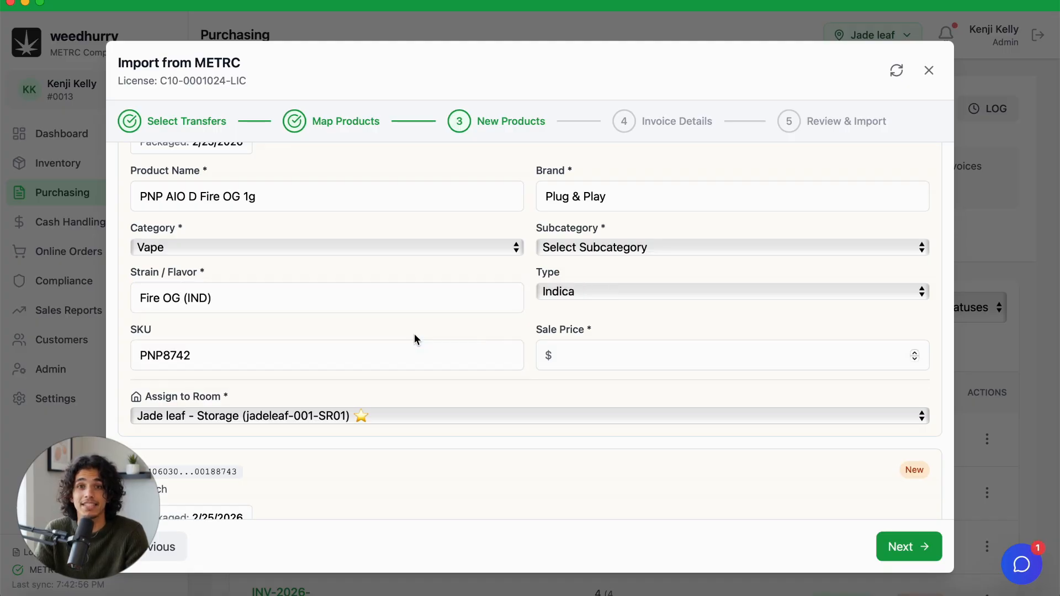
Step: Set the subcategory of the new product PNP AIO D Fire OG 1g to All-In-One and its sale price to $40
left_click(565, 247)
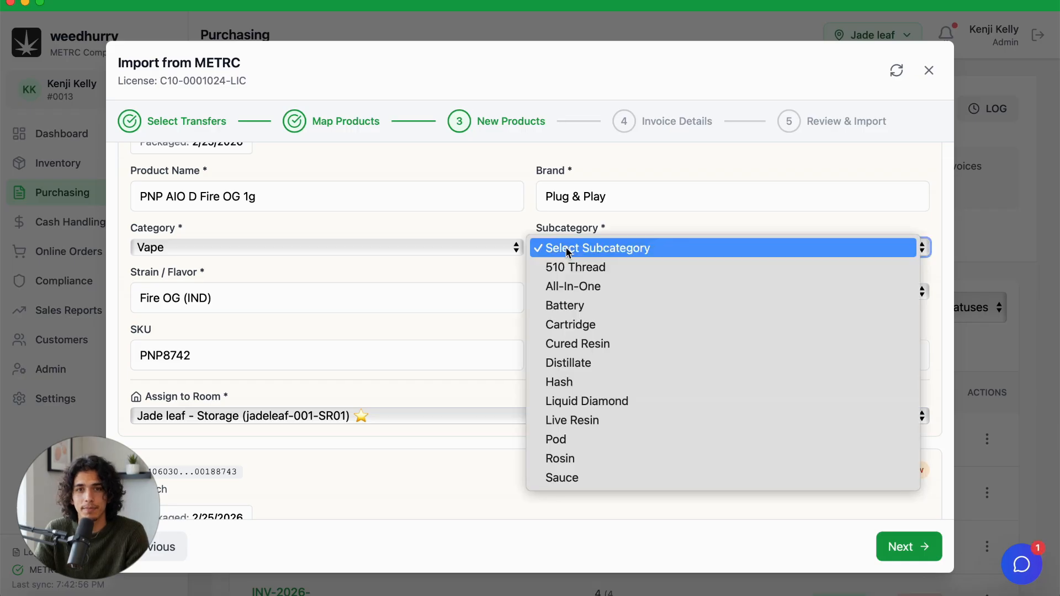
left_click(567, 287)
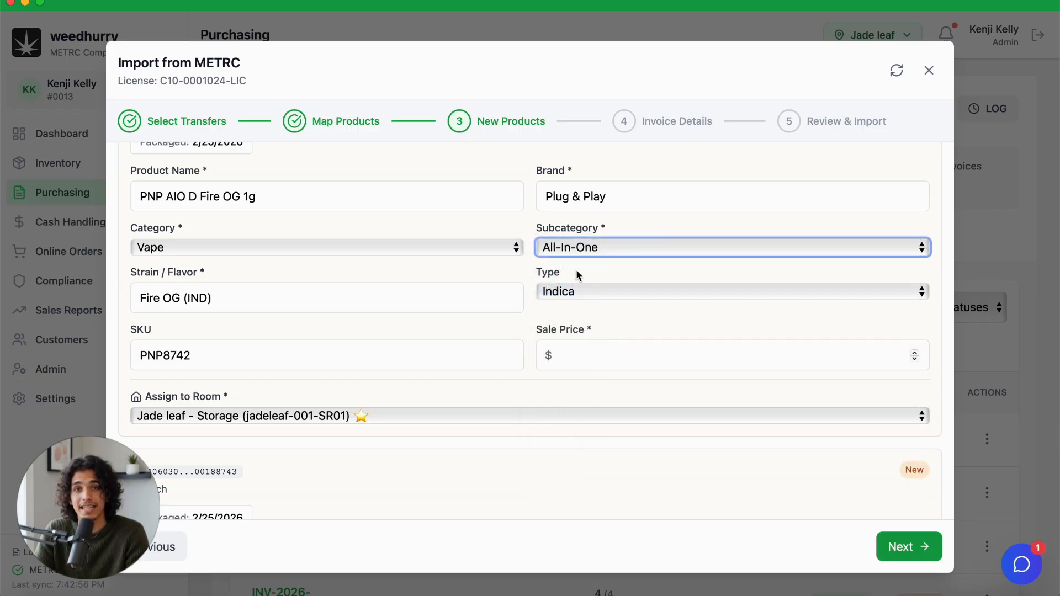
left_click(579, 356)
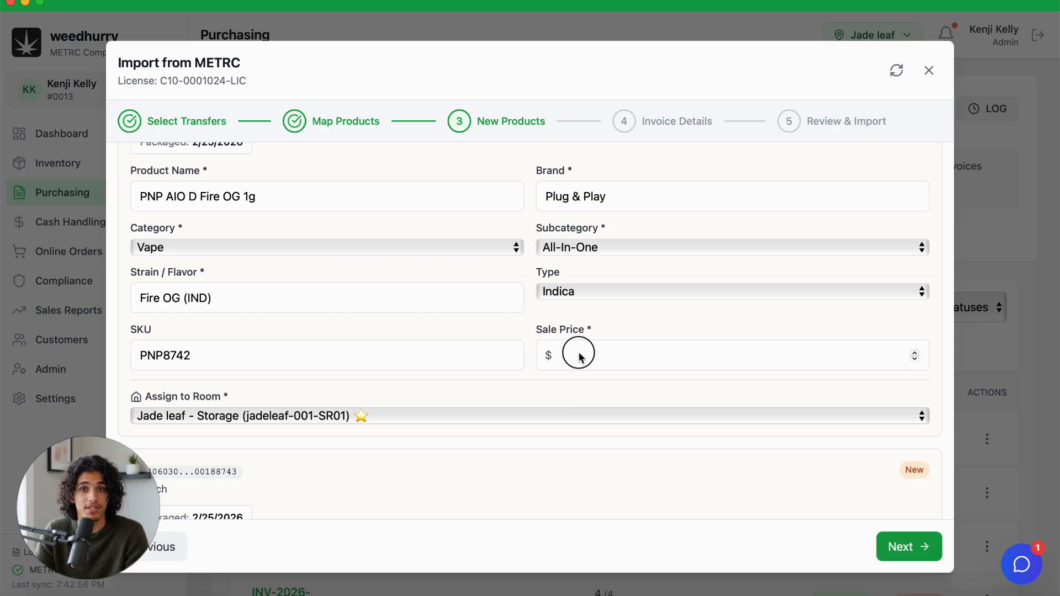
type("40")
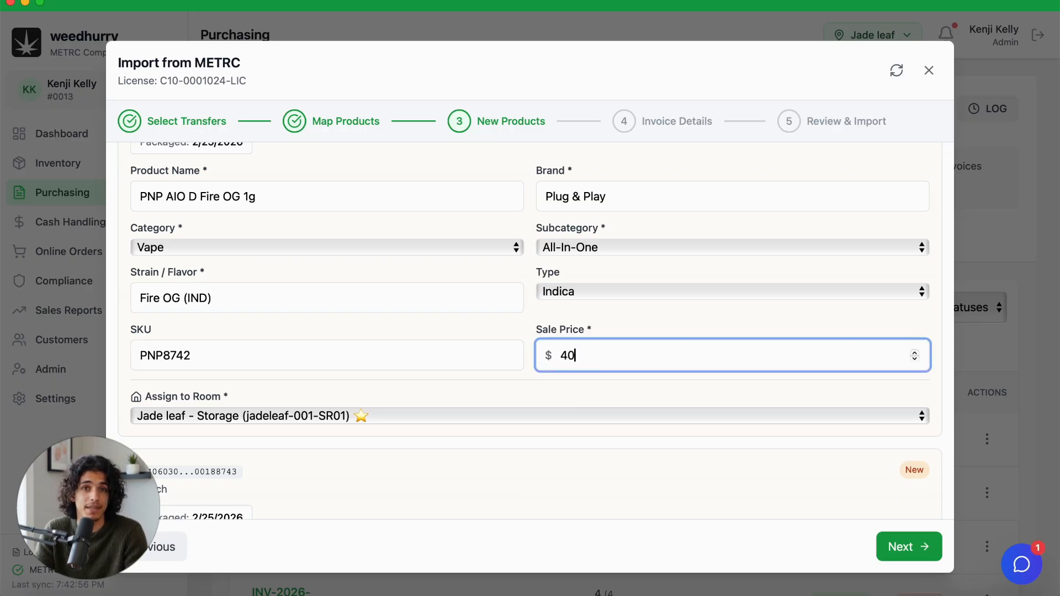
left_click(602, 402)
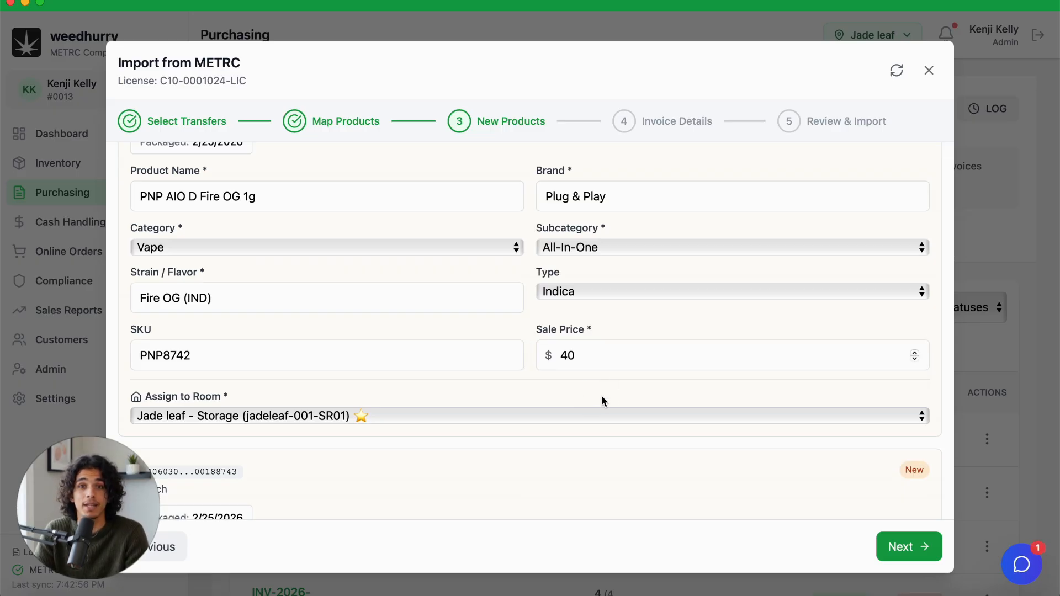
scroll(601, 395, "down", 10)
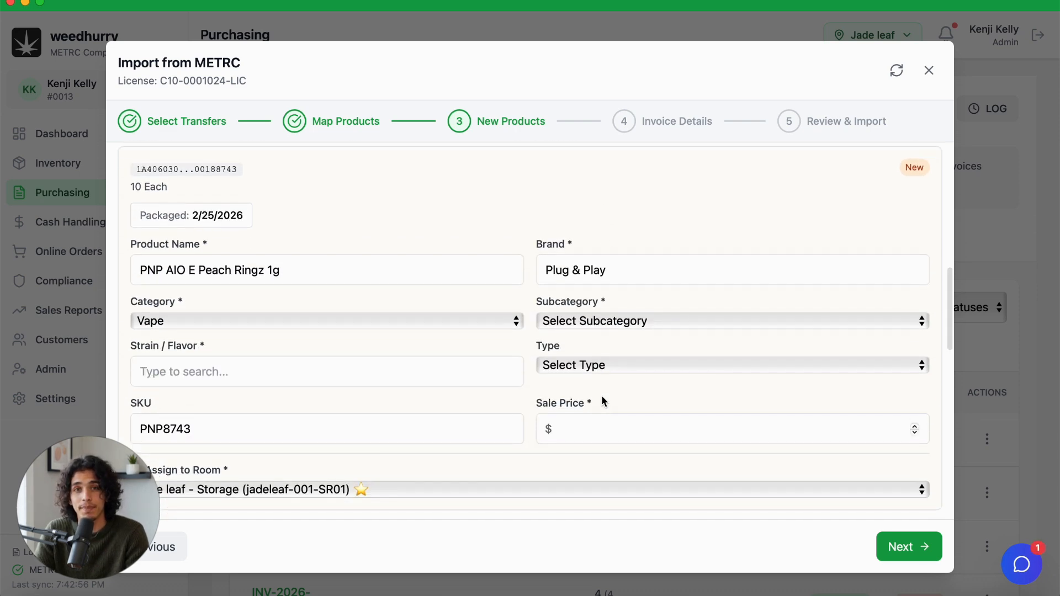
Step: Continue to the invoice details and examine the line-item costs, discounts and fees, the invoice-level adjustments and the notes field
left_click(900, 548)
scroll(667, 292, "up", 5)
scroll(667, 292, "up", 5)
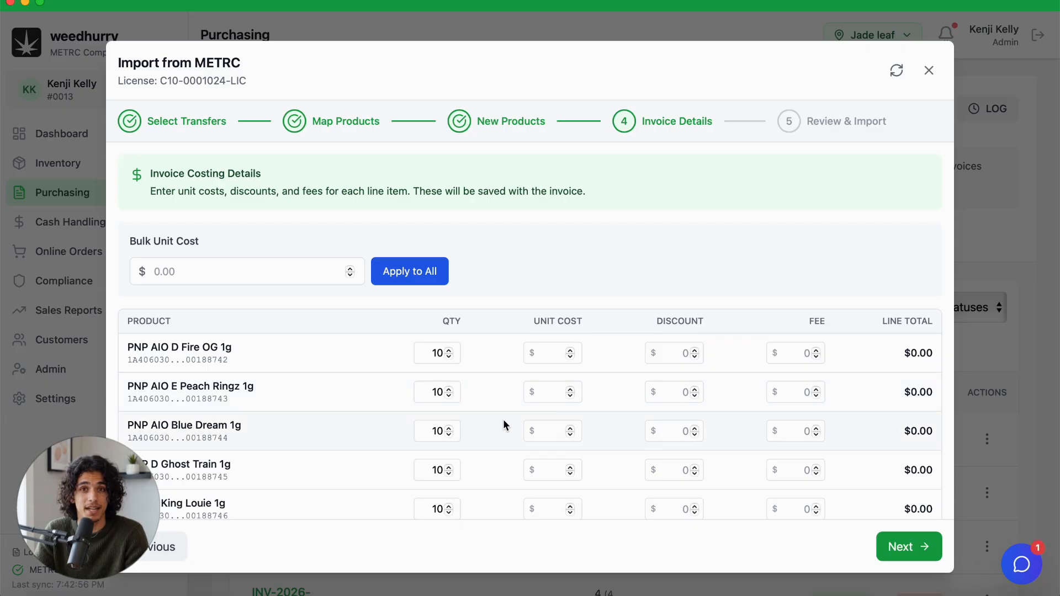
scroll(502, 419, "down", 5)
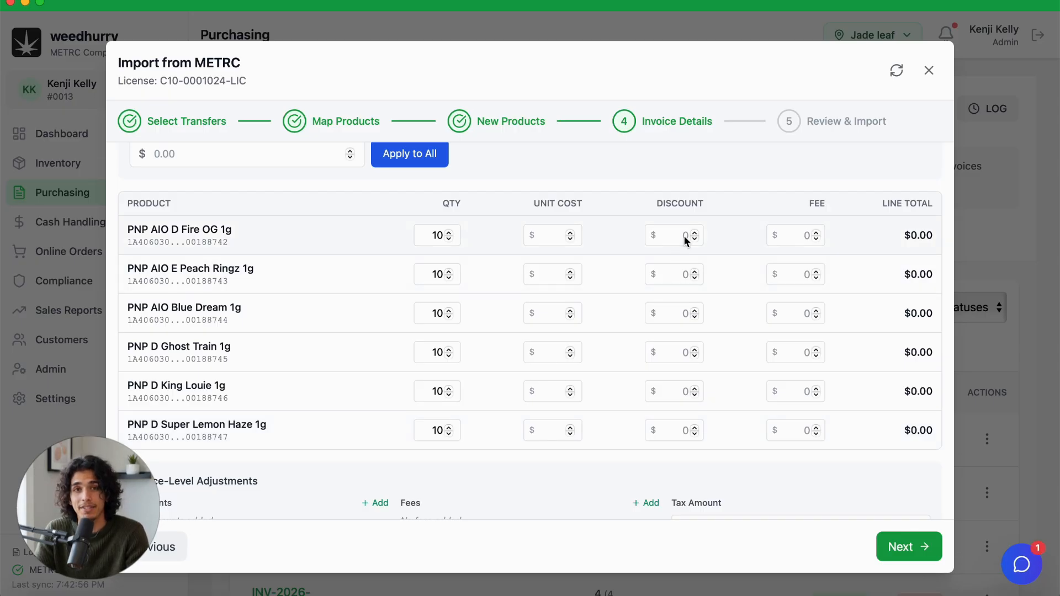
scroll(673, 338, "down", 6)
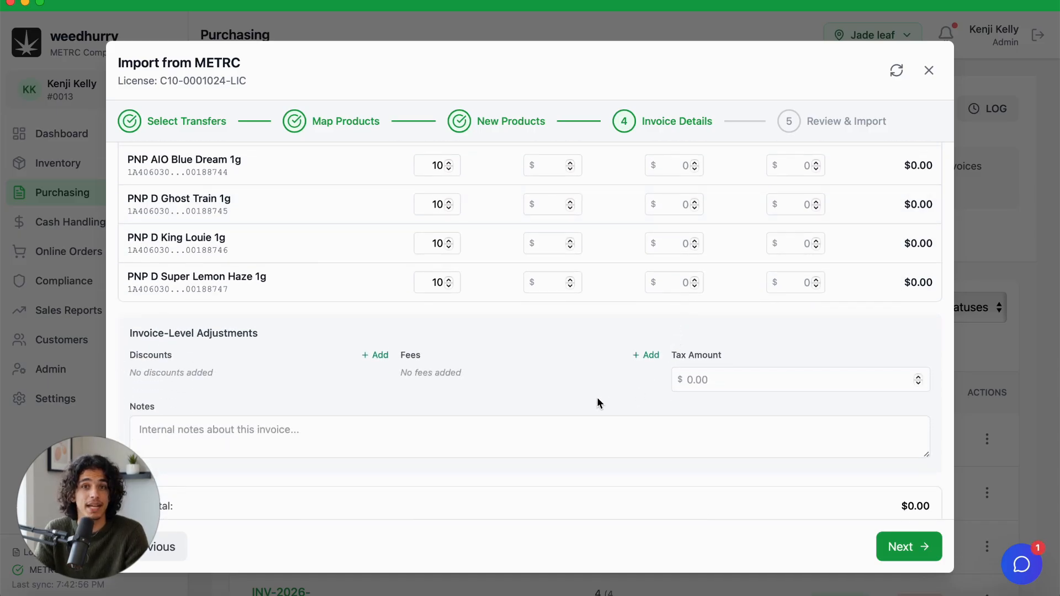
scroll(598, 398, "down", 2)
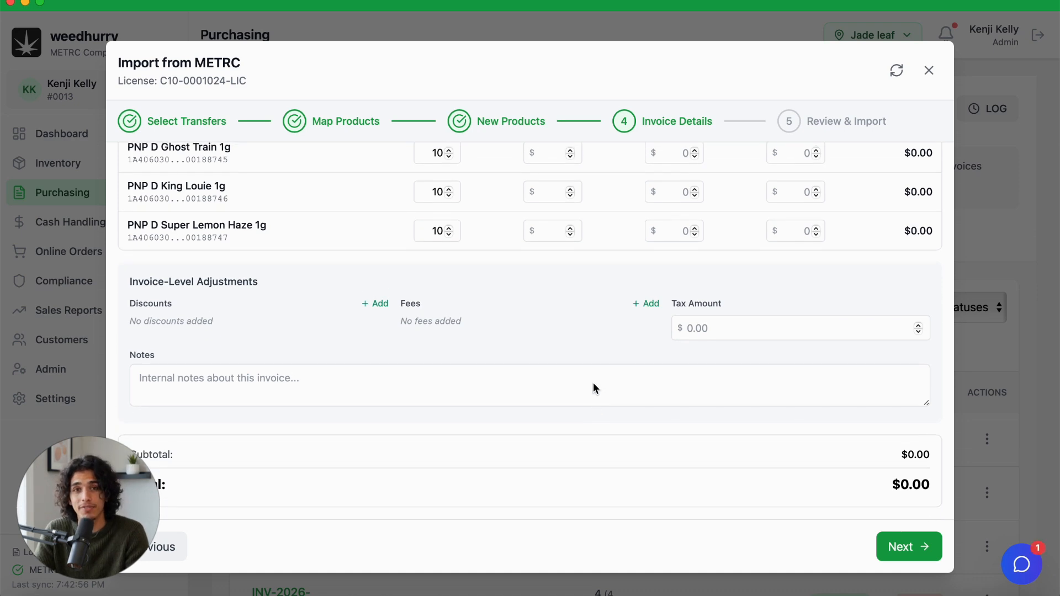
left_click(594, 386)
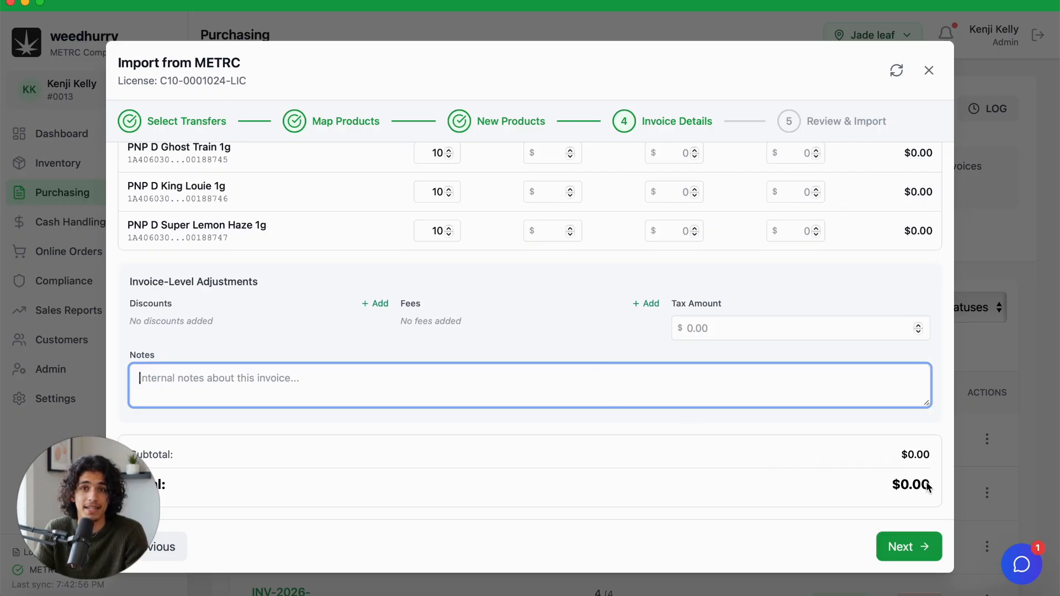
Step: Set the unit cost of PNP D Super Lemon Haze 1g to $10 and continue to the import review
left_click(546, 230)
type("10")
left_click(590, 282)
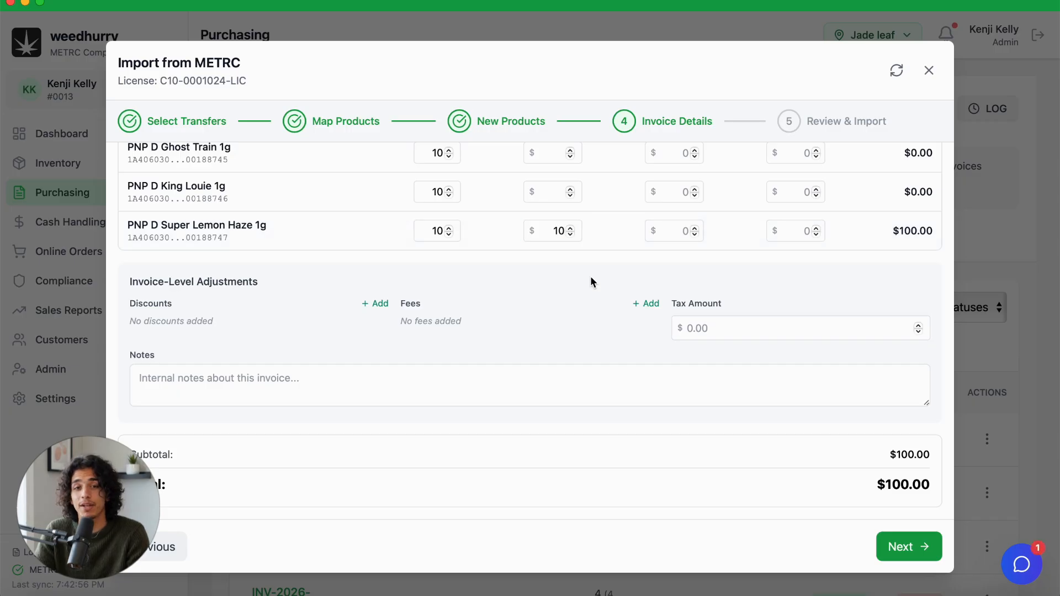
left_click(894, 541)
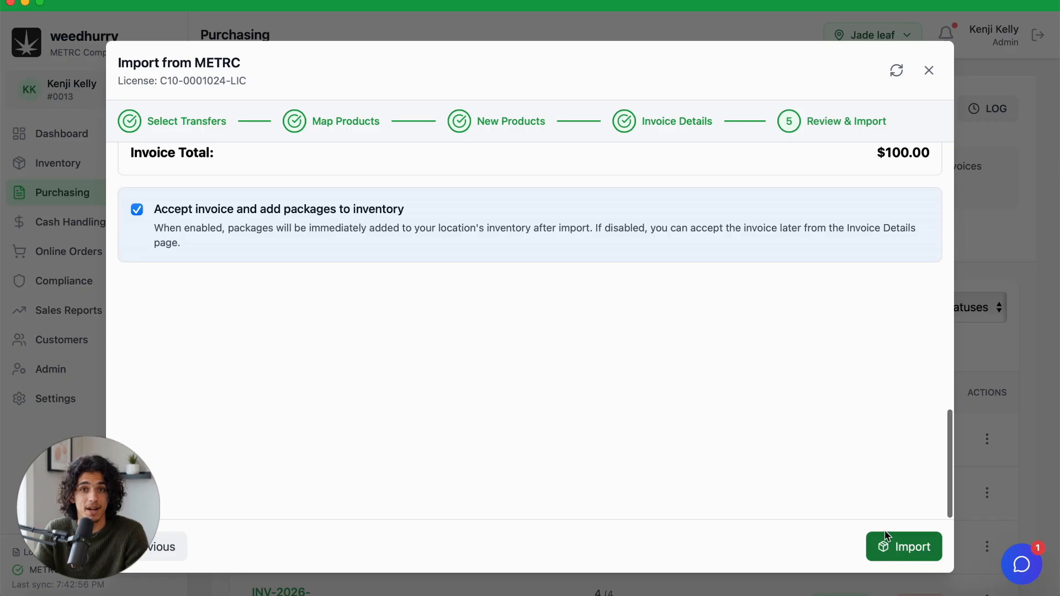
Step: Review the import summary and the option to accept the invoice into inventory, and close the transfer import without running it
scroll(749, 332, "up", 5)
scroll(749, 334, "down", 3)
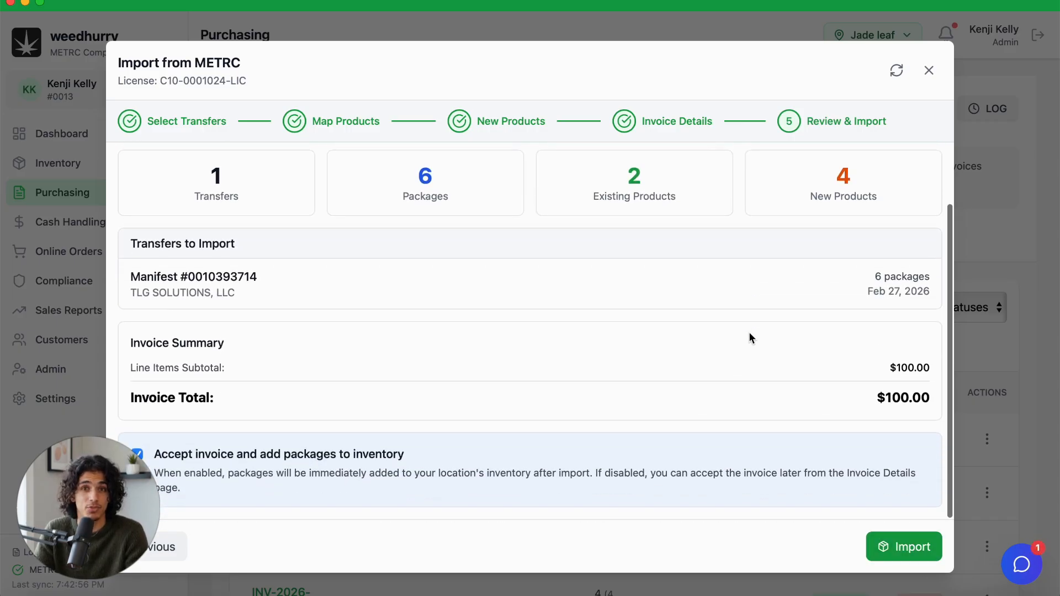
scroll(749, 335, "up", 3)
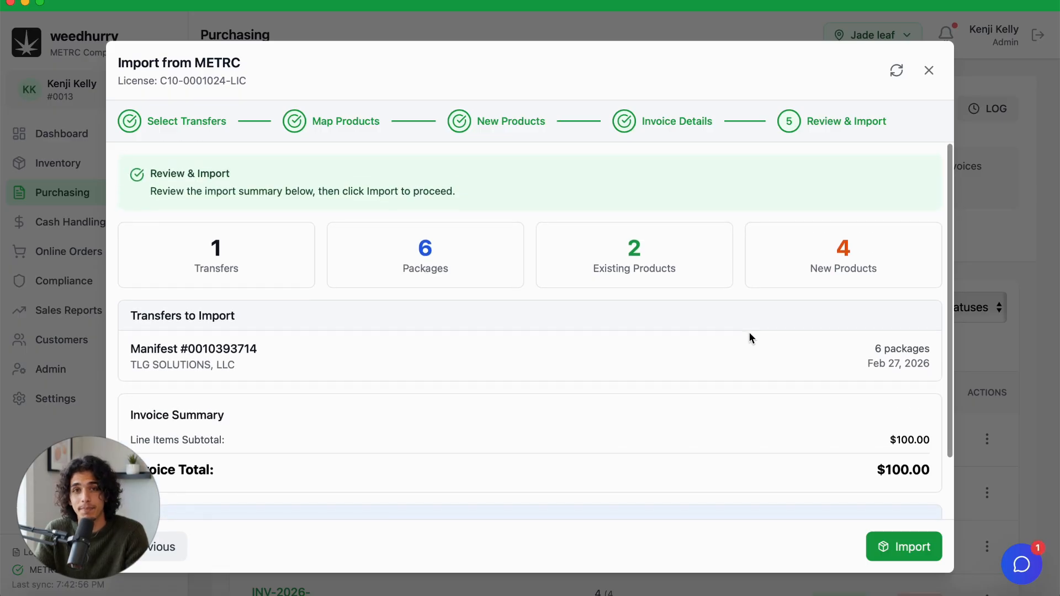
scroll(749, 335, "down", 3)
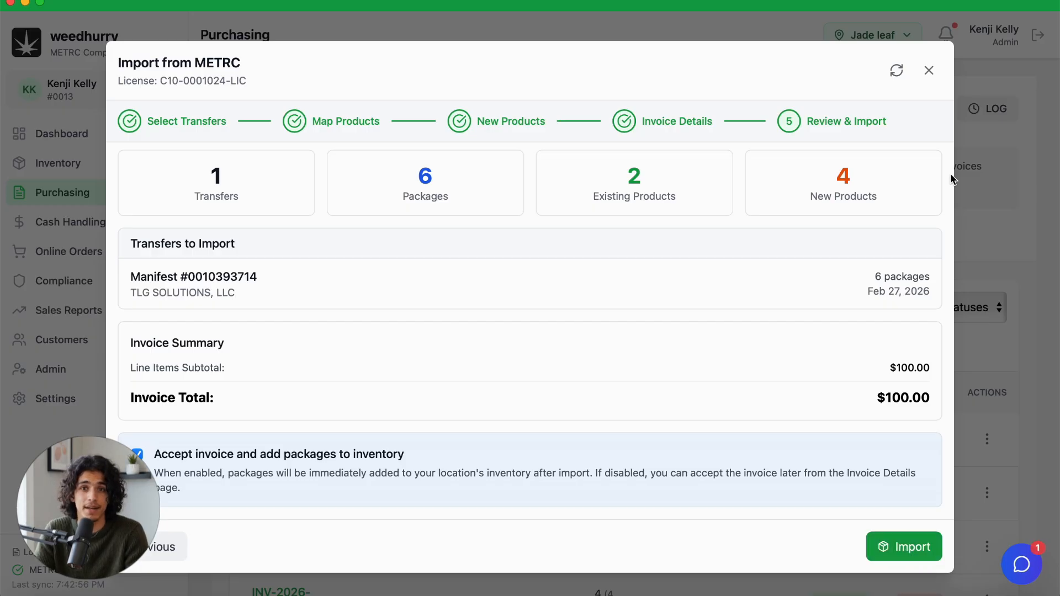
left_click(931, 72)
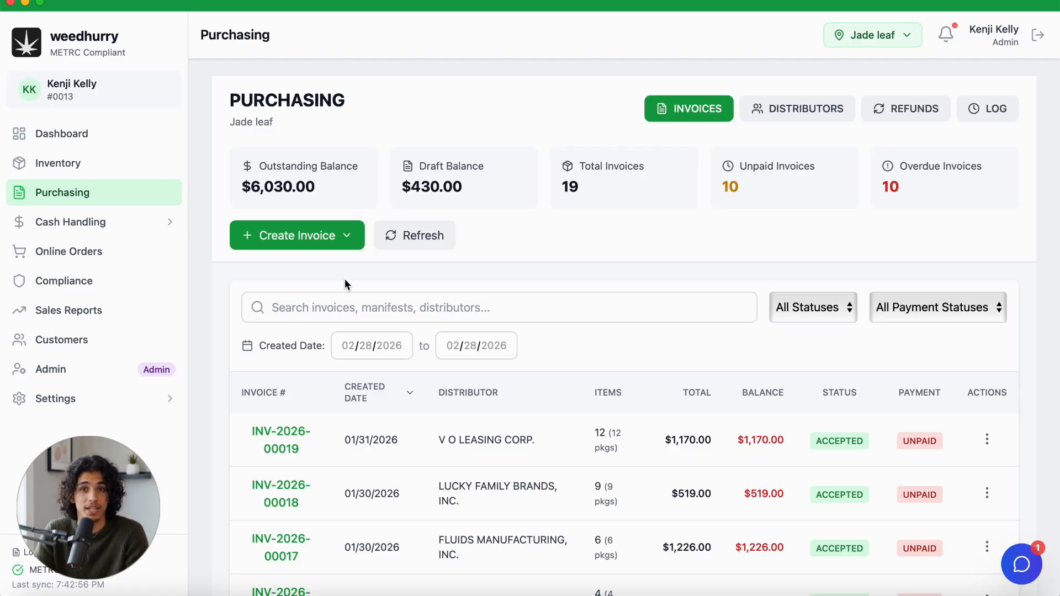
Step: Start an import from active METRC packages with Tropicana Cherry (5) Sauce Infused Joint and Secret Fire (5) Sauce Infused Joint selected
left_click(347, 240)
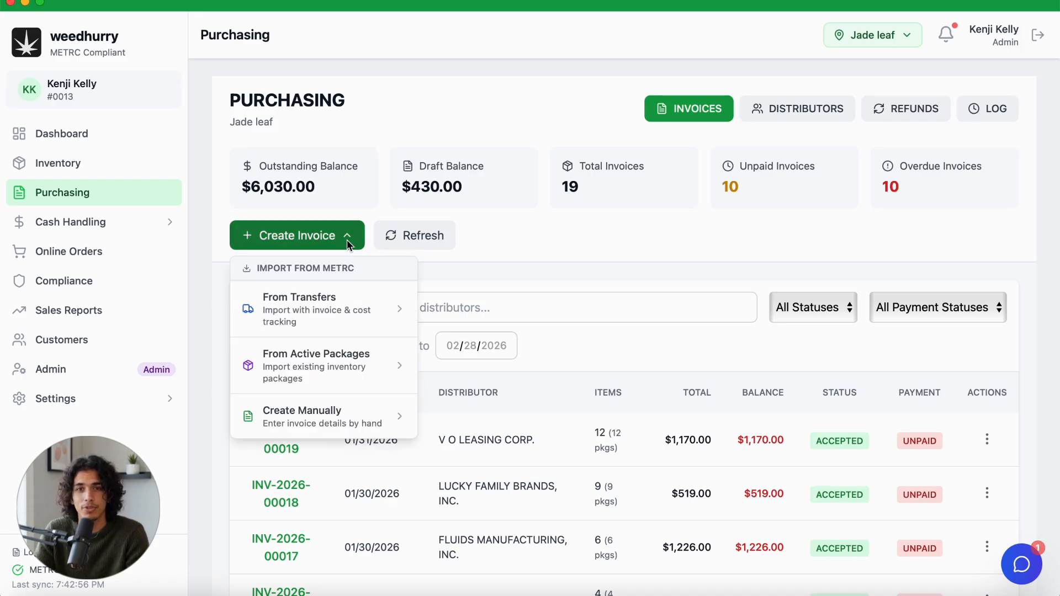
left_click(376, 373)
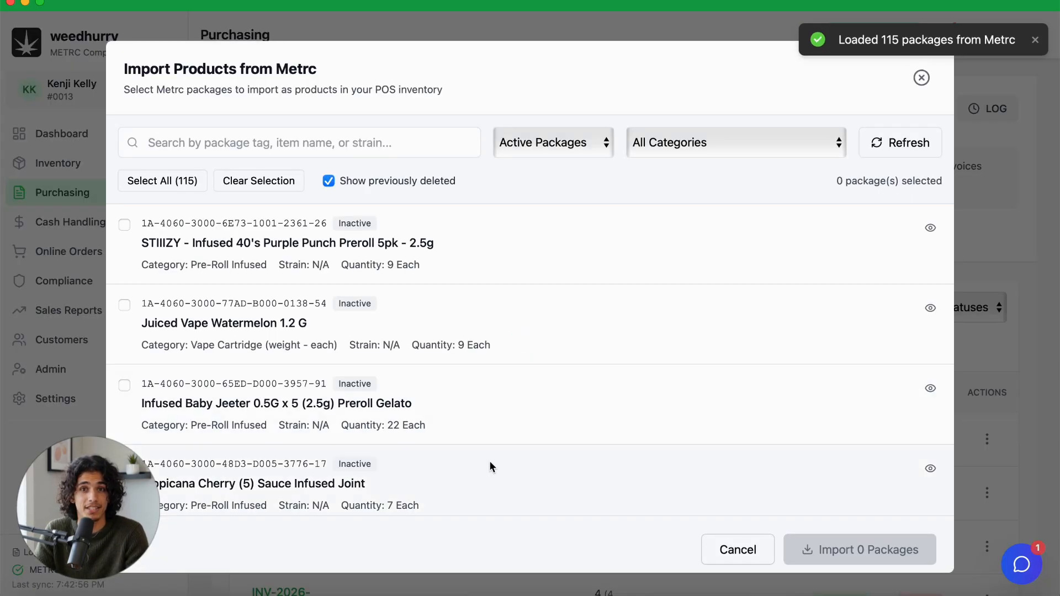
scroll(490, 464, "down", 5)
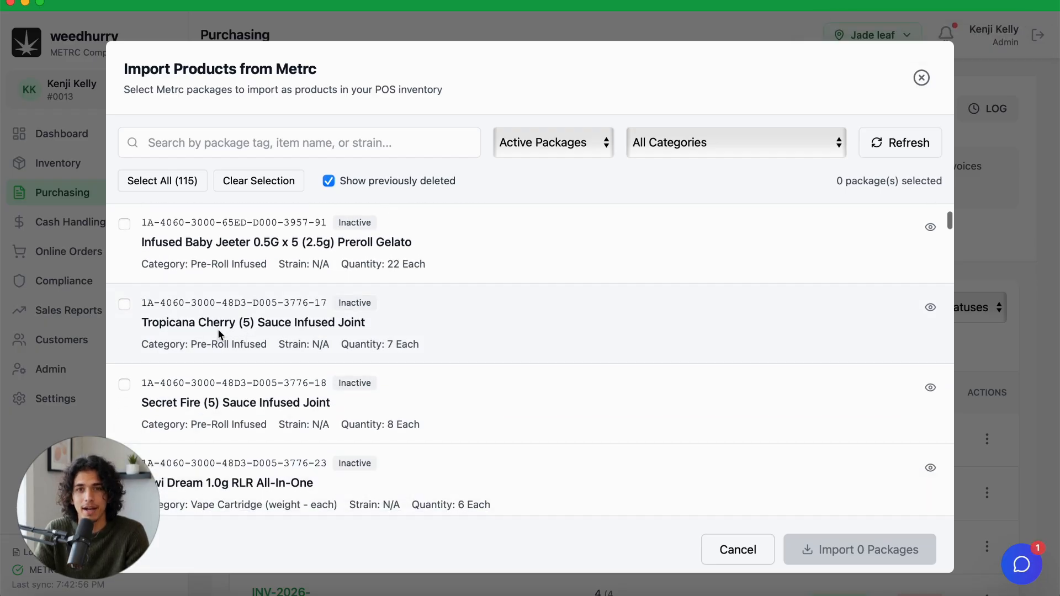
left_click(125, 304)
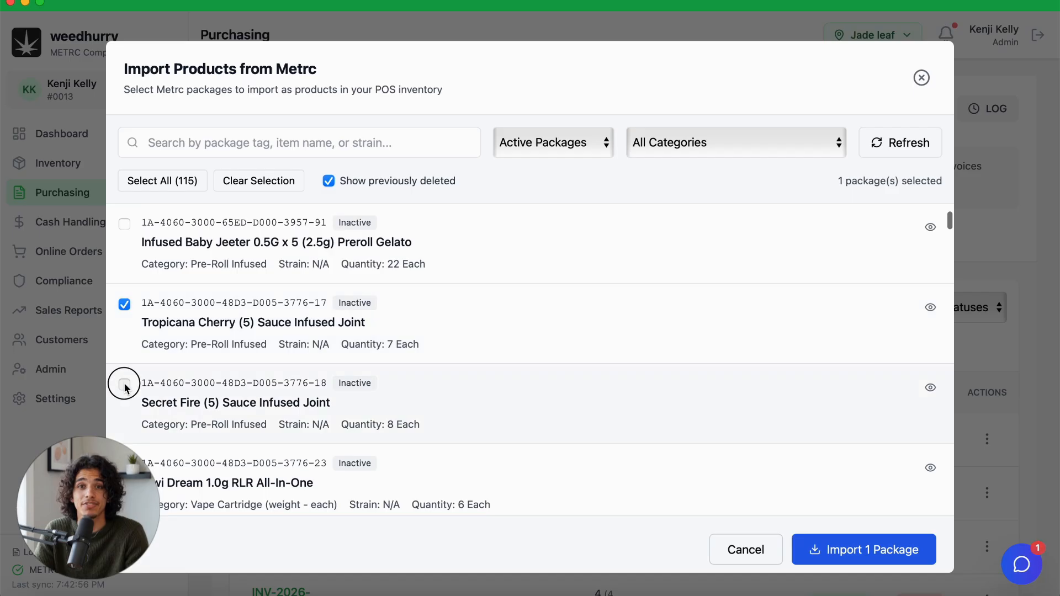
left_click(125, 385)
left_click(814, 542)
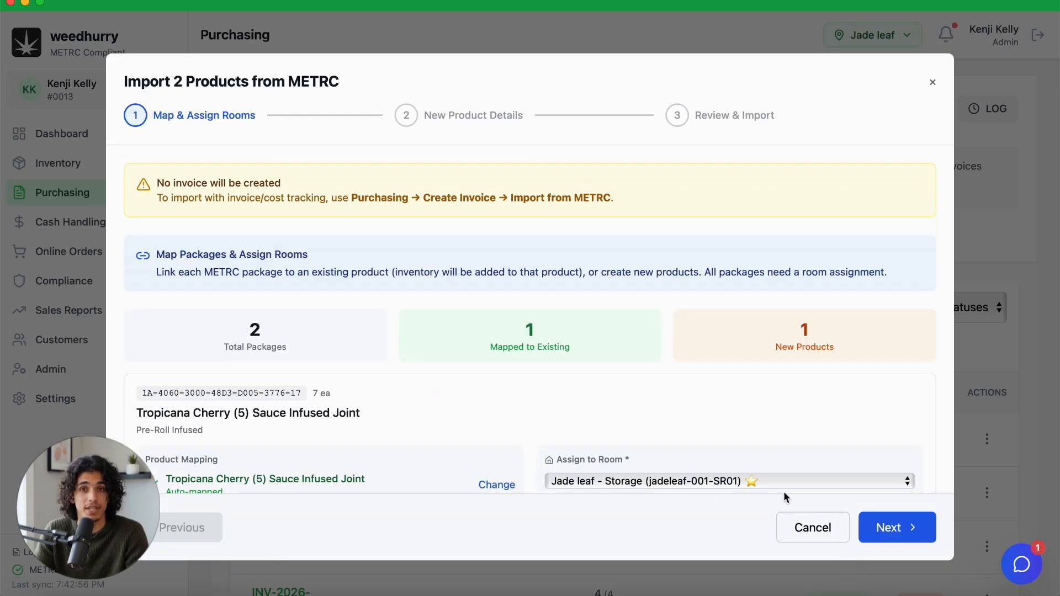
Step: Review the package mappings, room assignments and new product details of the two selected packages, and cancel the import
scroll(740, 434, "down", 5)
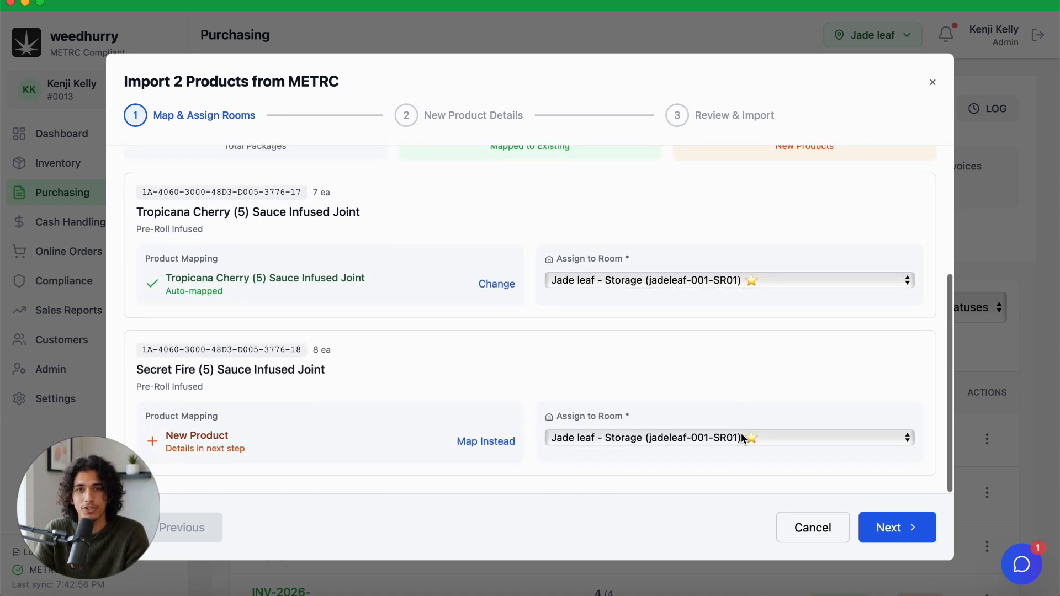
scroll(741, 433, "up", 4)
scroll(741, 432, "up", 1)
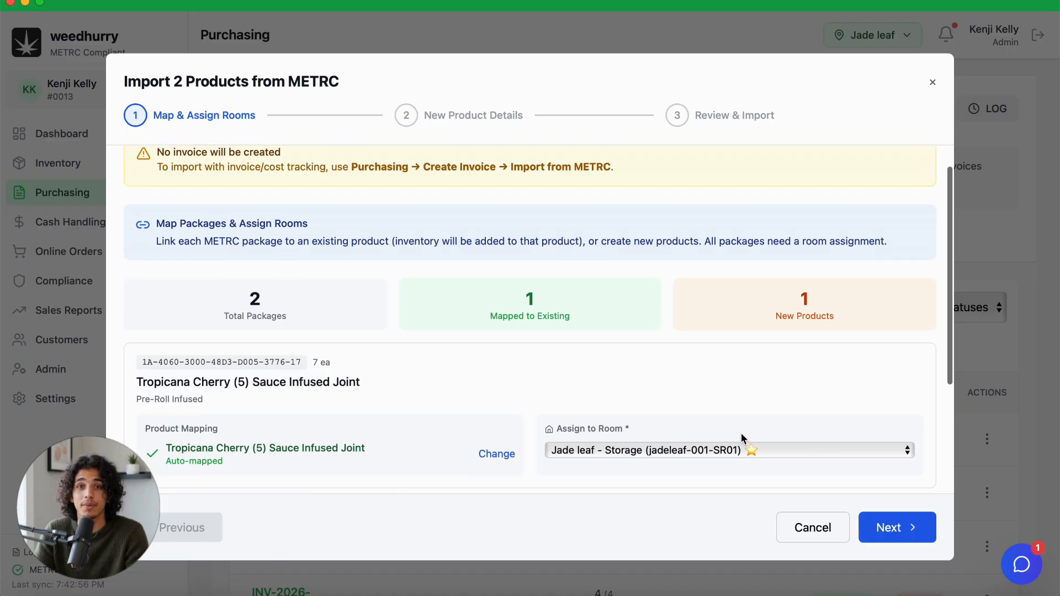
left_click(882, 529)
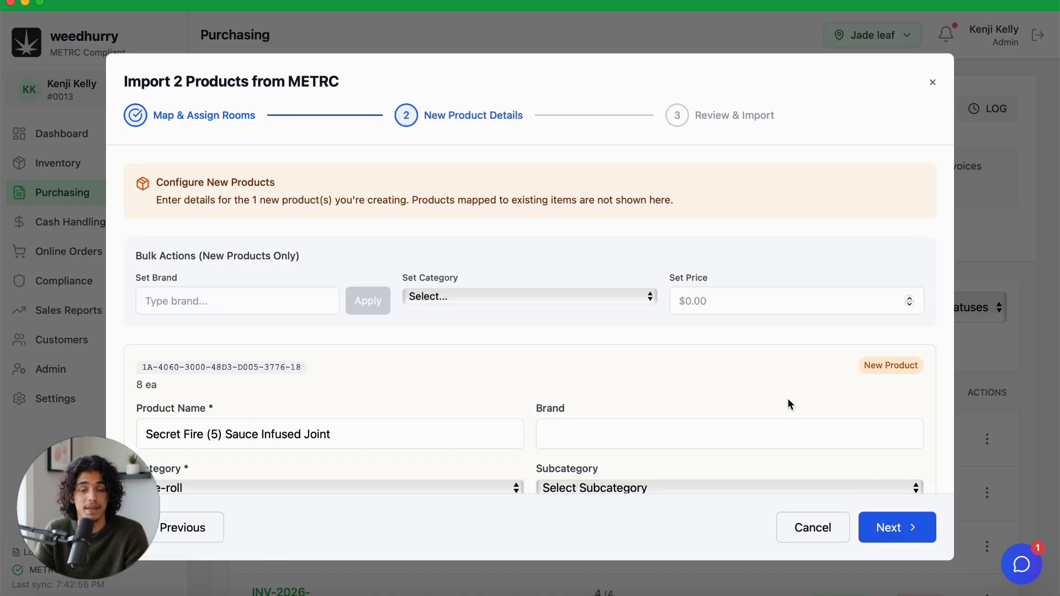
scroll(772, 406, "down", 2)
left_click(798, 529)
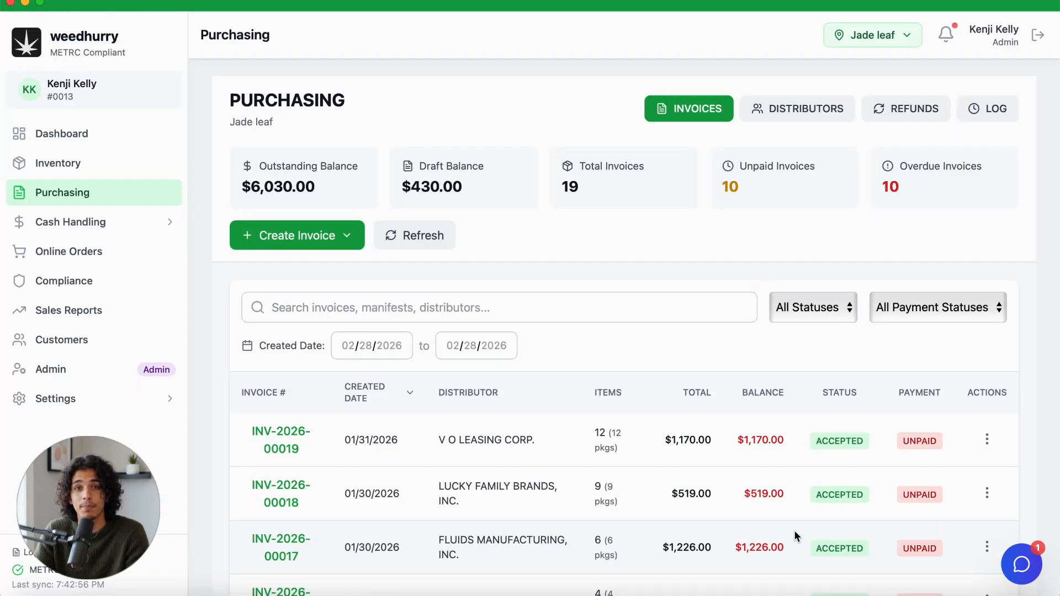
Step: View the available invoice creation methods and dismiss them without choosing one
left_click(348, 237)
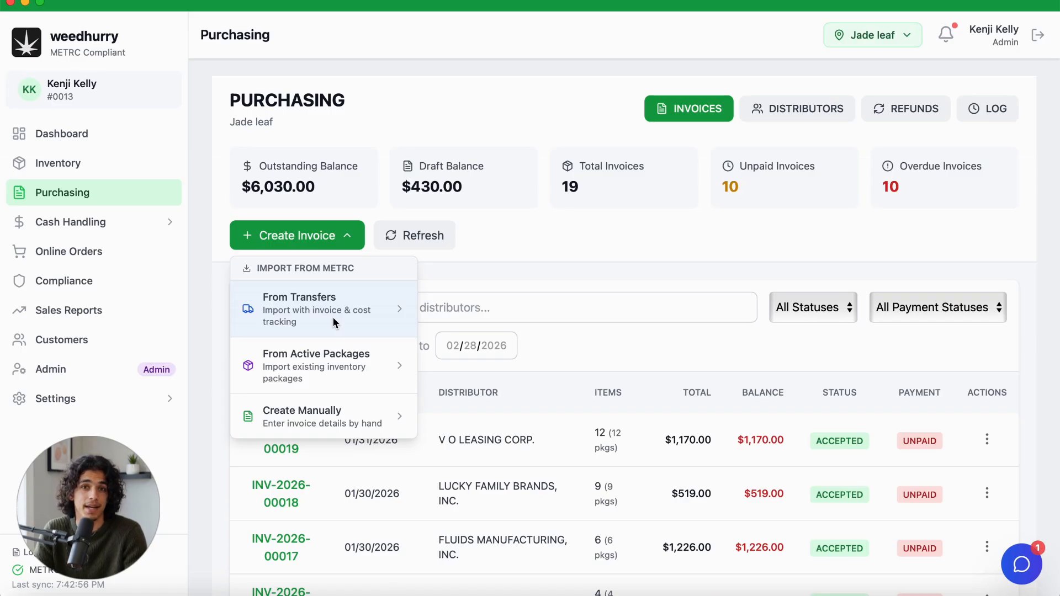
left_click(568, 260)
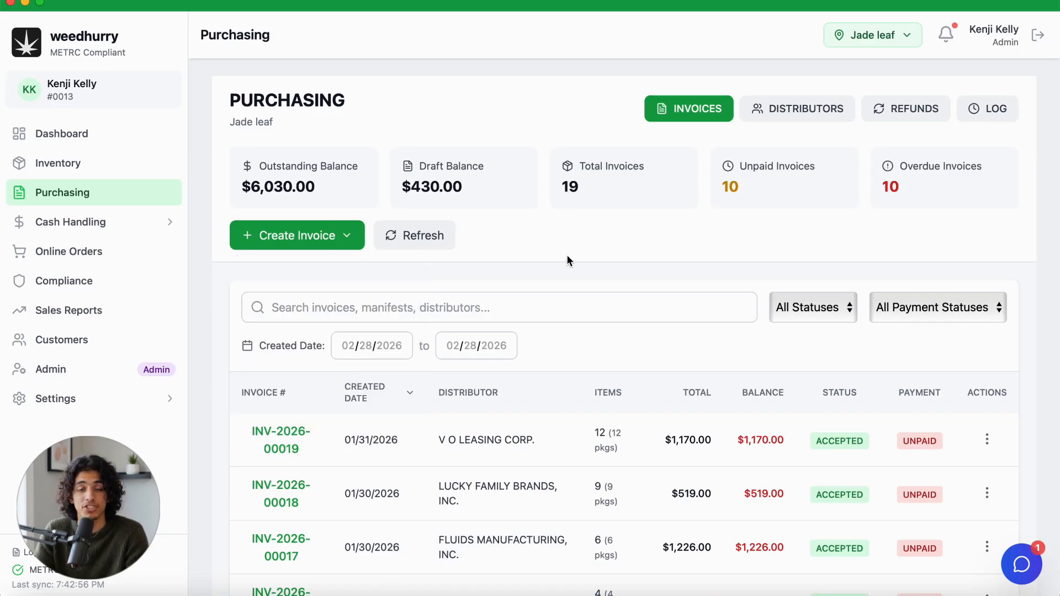